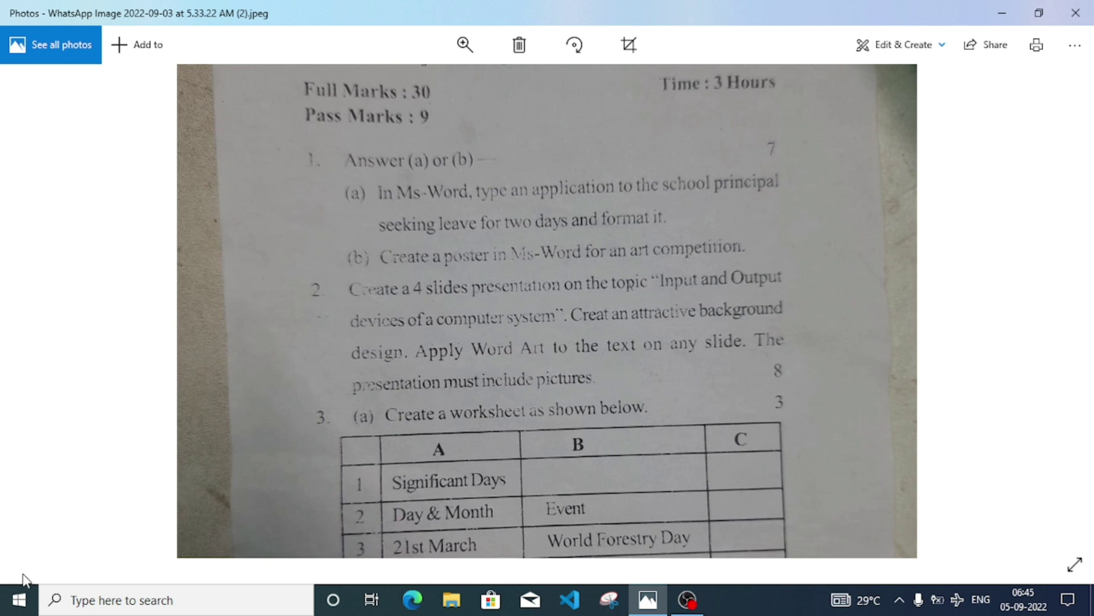
# Step: Open Windows search while the exam question photo stays on screen
pyautogui.click(88, 600)
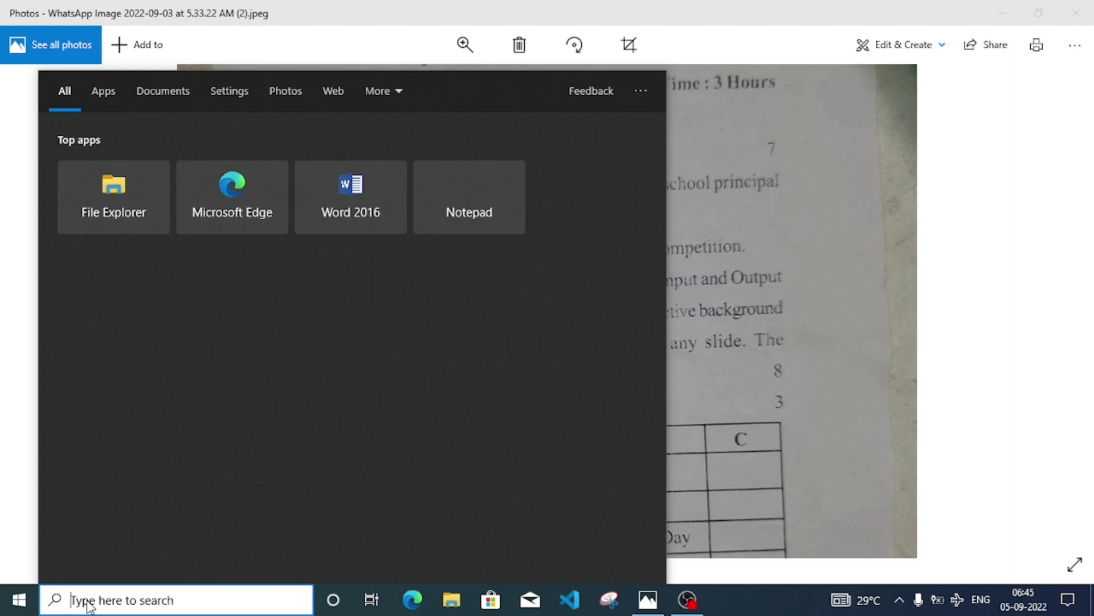
# Step: Launch PowerPoint 2016 from the Start menu's installed apps list after the 'peaoer' search
pyautogui.write('p')
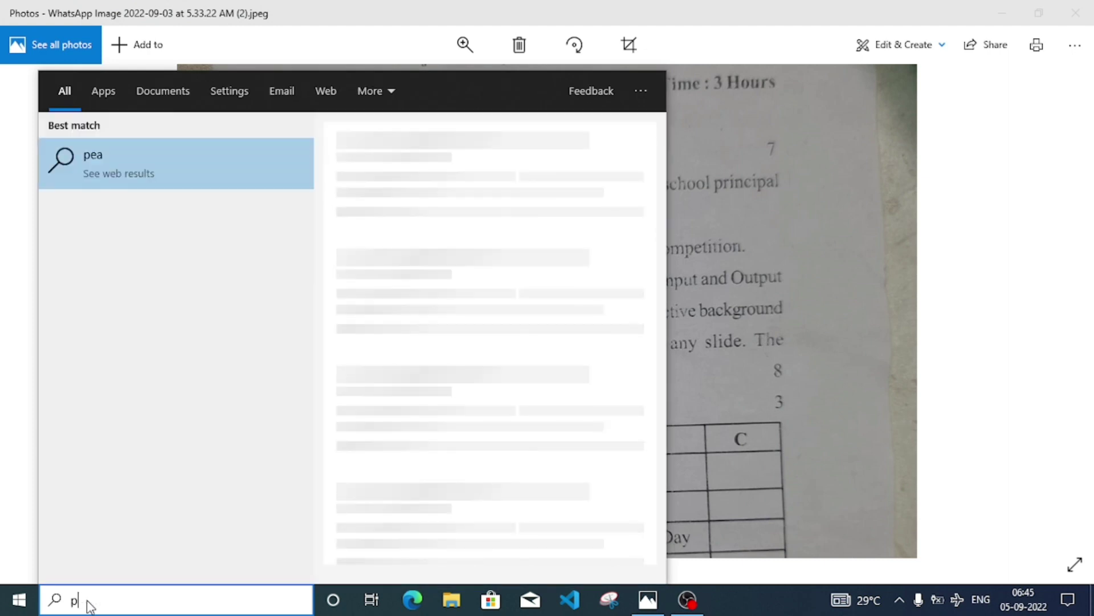
pyautogui.write('eaoer')
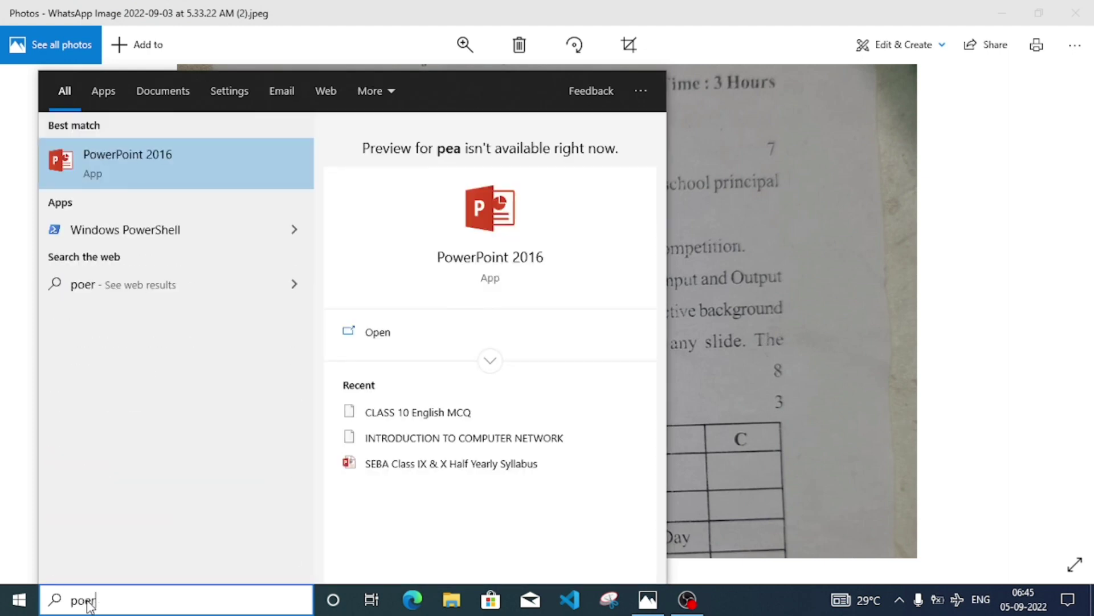
pyautogui.click(17, 601)
pyautogui.click(18, 601)
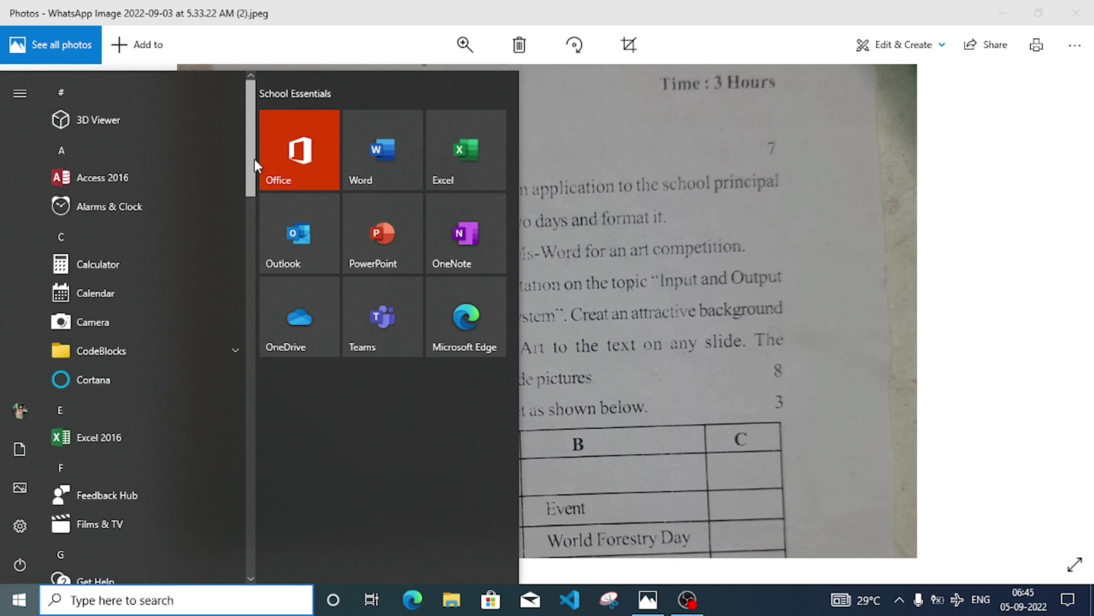
pyautogui.moveTo(254, 158); pyautogui.dragTo(248, 284)
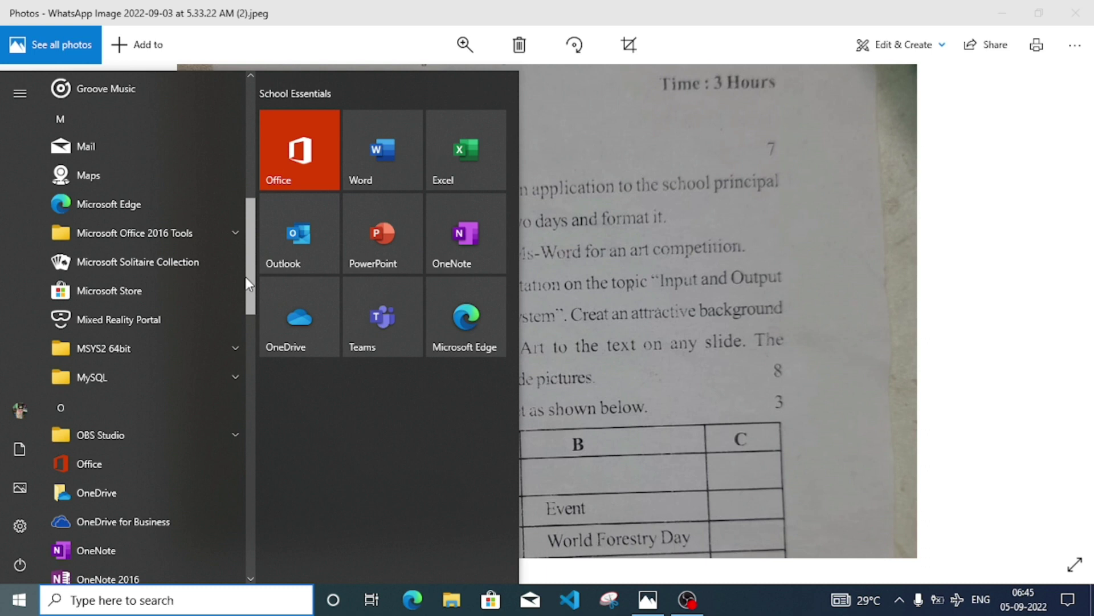
pyautogui.moveTo(248, 284); pyautogui.dragTo(248, 315)
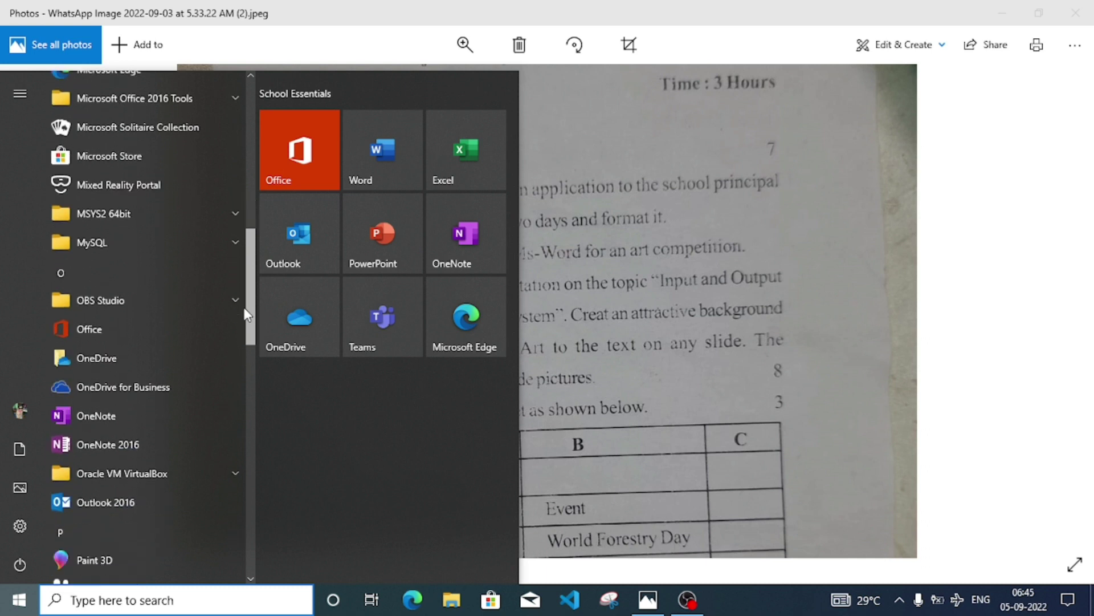
pyautogui.moveTo(246, 315); pyautogui.dragTo(242, 383)
pyautogui.click(173, 338)
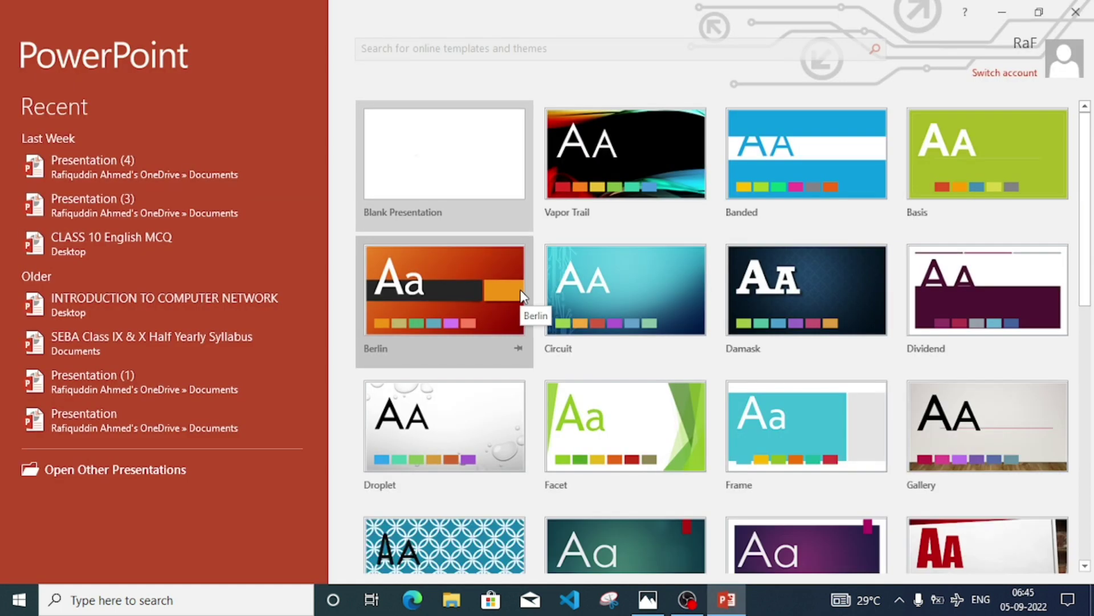
# Step: Create a new Blank Presentation from the PowerPoint start screen
pyautogui.click(426, 170)
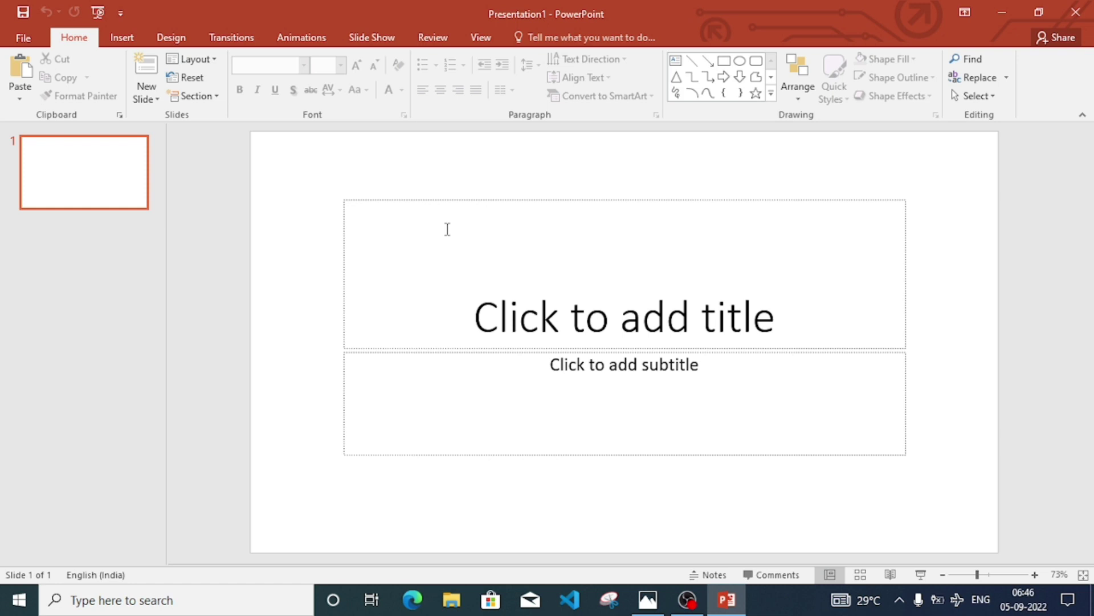
# Step: Type the two-line title 'Presentation on' / 'Input and Output device'
pyautogui.click(493, 323)
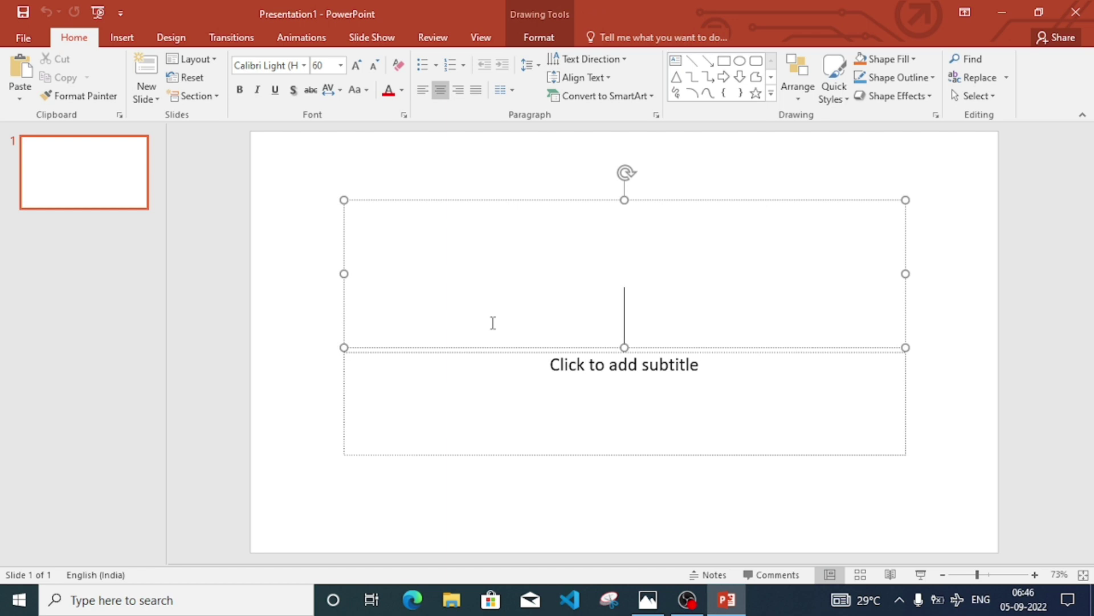
pyautogui.write('Presen')
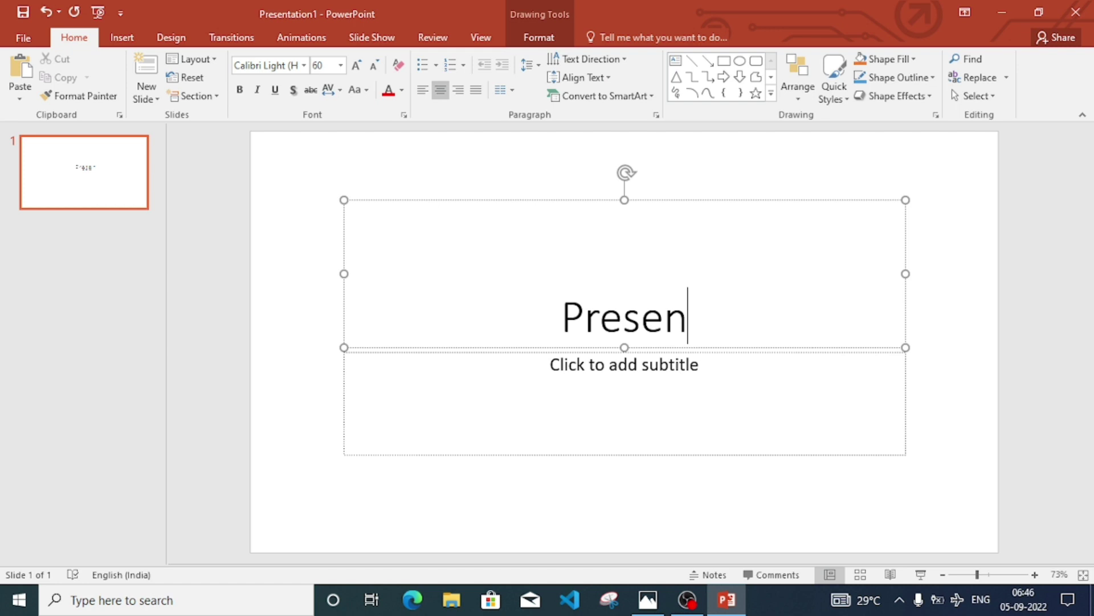
pyautogui.write('tation on')
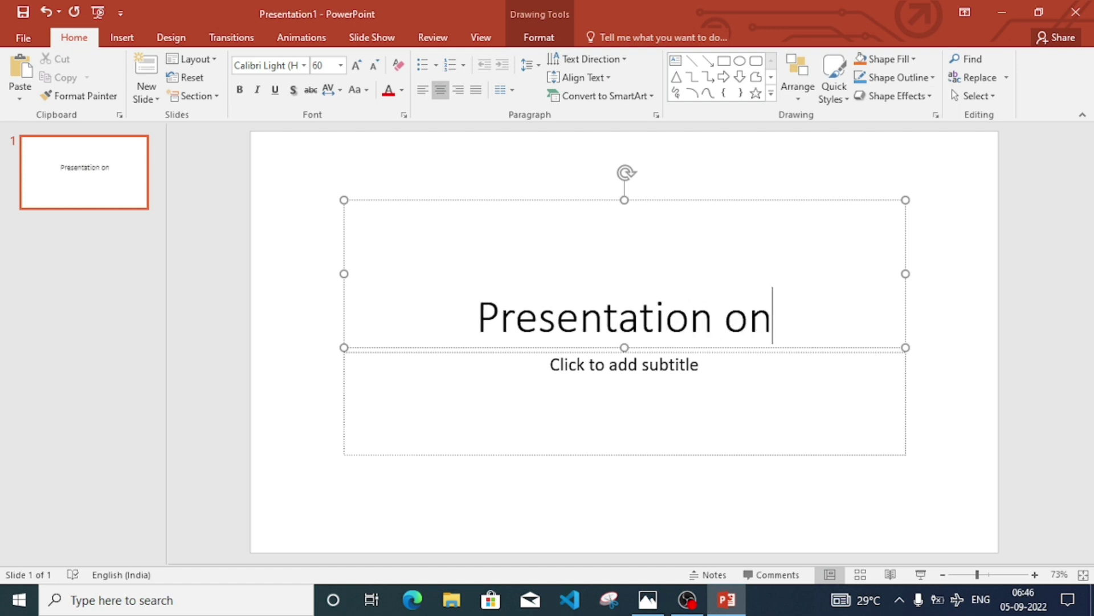
pyautogui.press('Return')
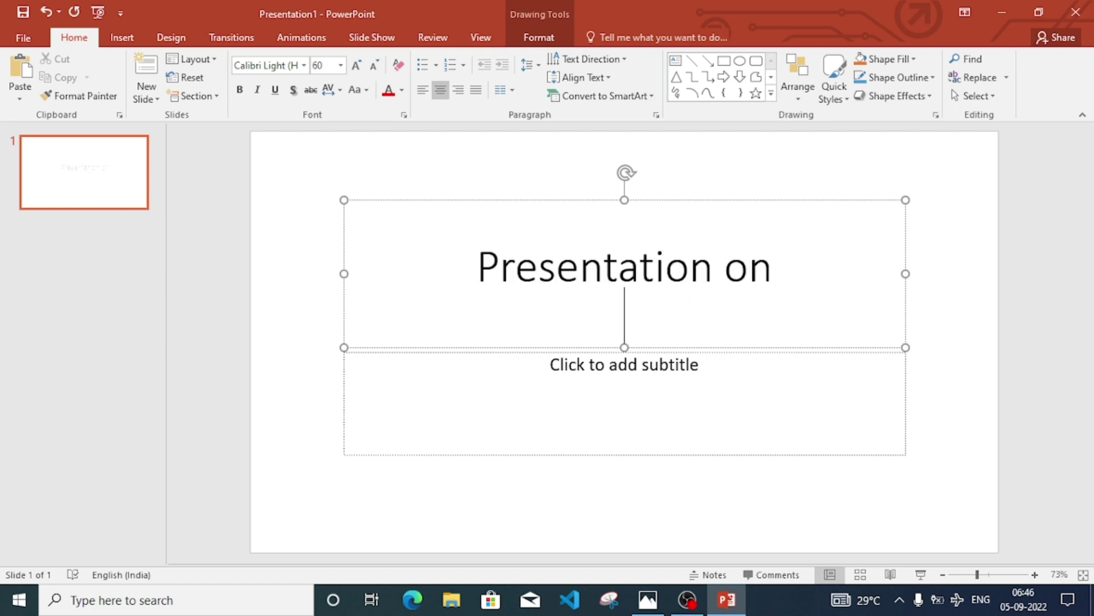
pyautogui.write('Inp')
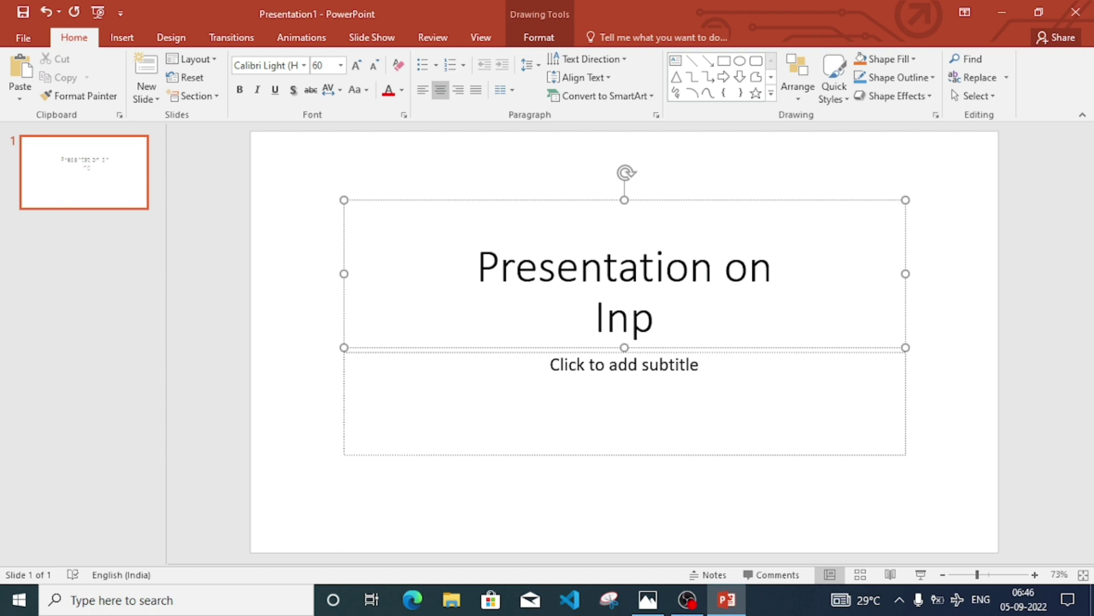
pyautogui.write('ut and ')
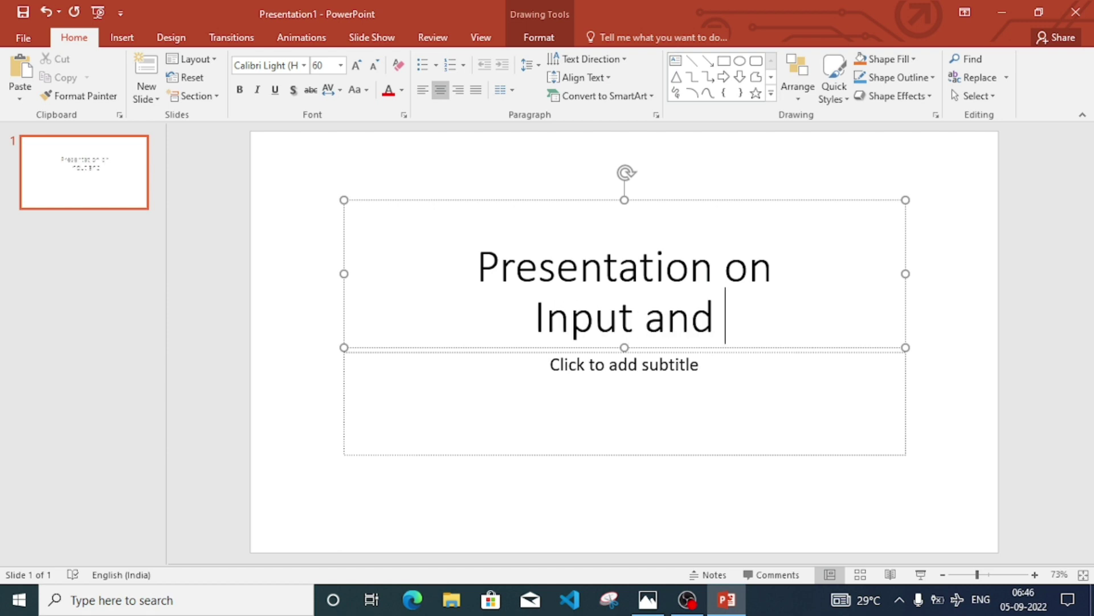
pyautogui.write('Outpu')
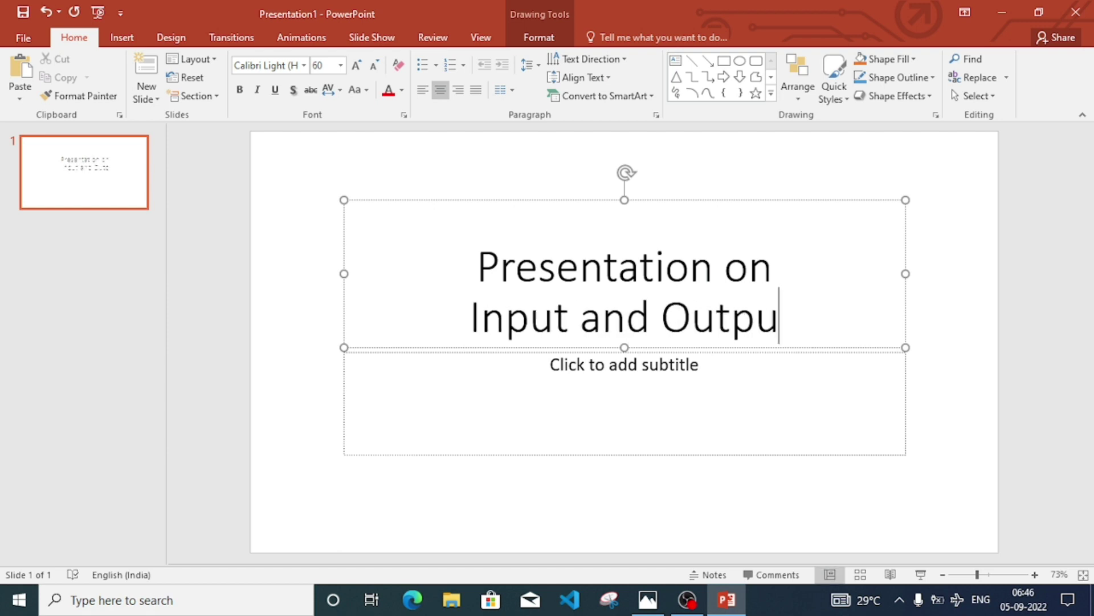
pyautogui.write('t device')
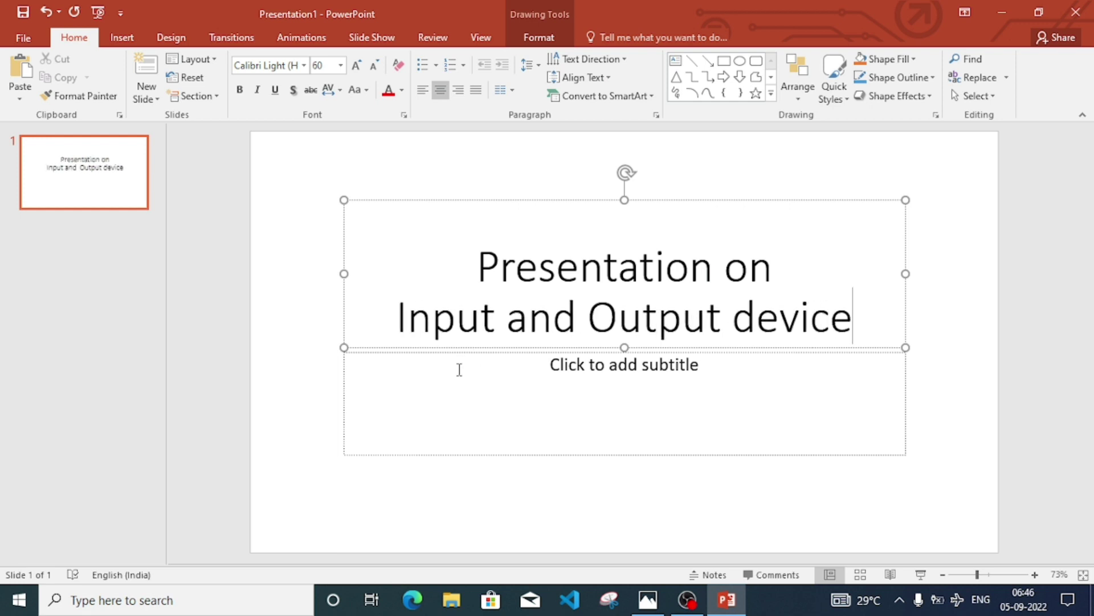
# Step: Enter the subtitle 'Presented by XYZ', correcting the misspelt 'Prsented' via spelling suggestions
pyautogui.click(607, 379)
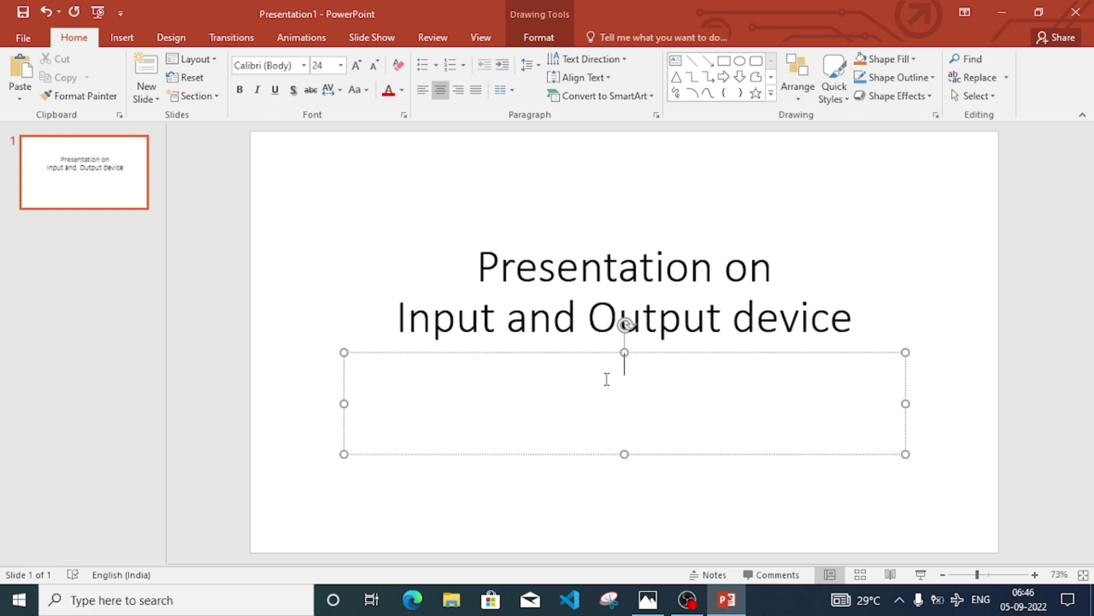
pyautogui.click(487, 264)
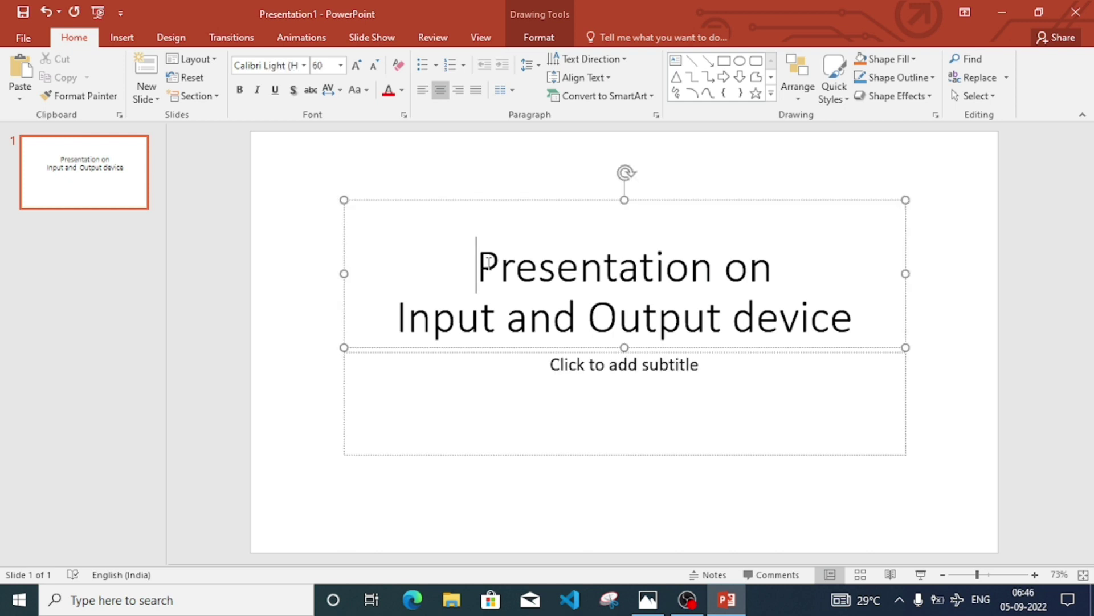
pyautogui.click(521, 354)
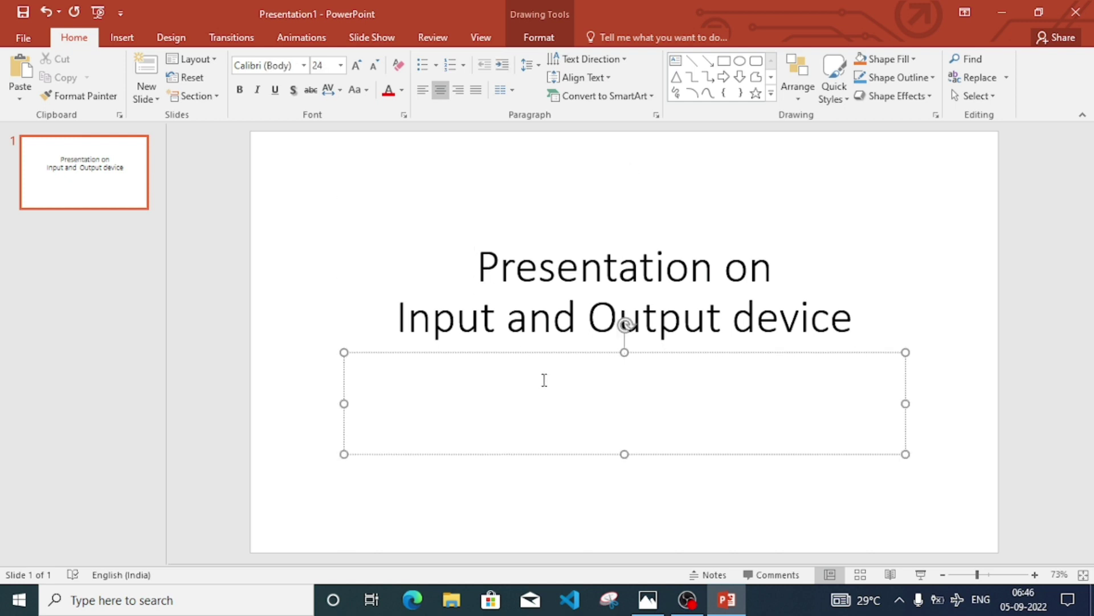
pyautogui.write('Prsented ')
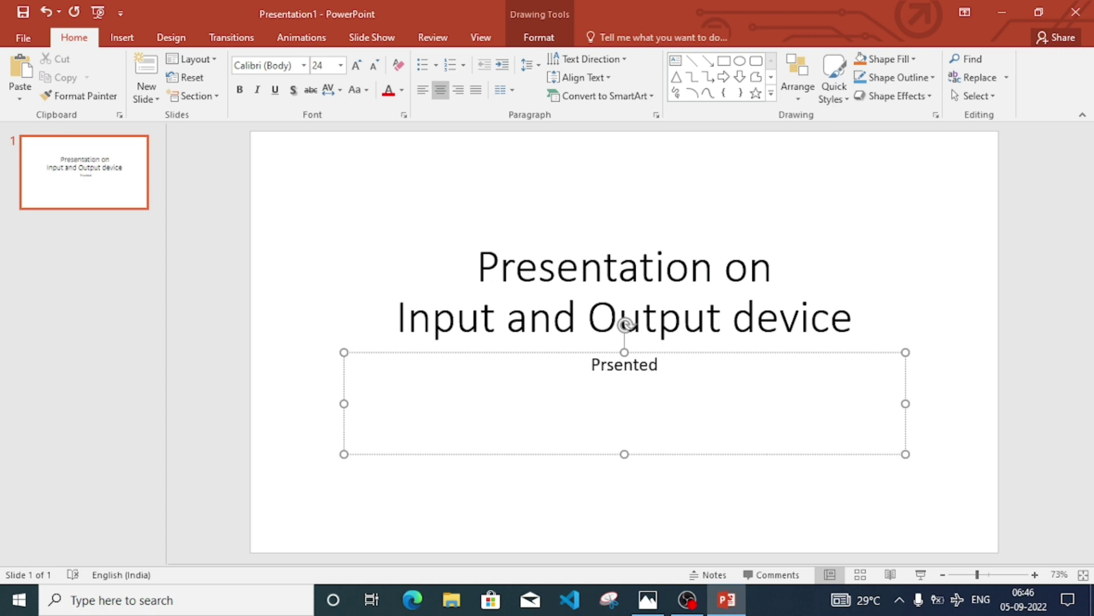
pyautogui.write('by ')
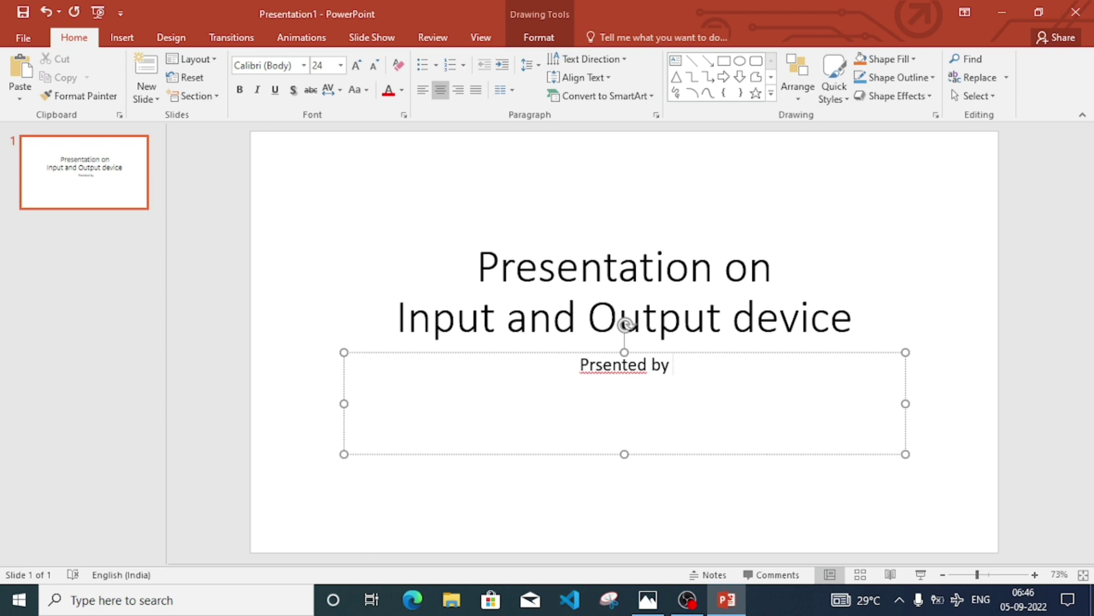
pyautogui.write('XYZ')
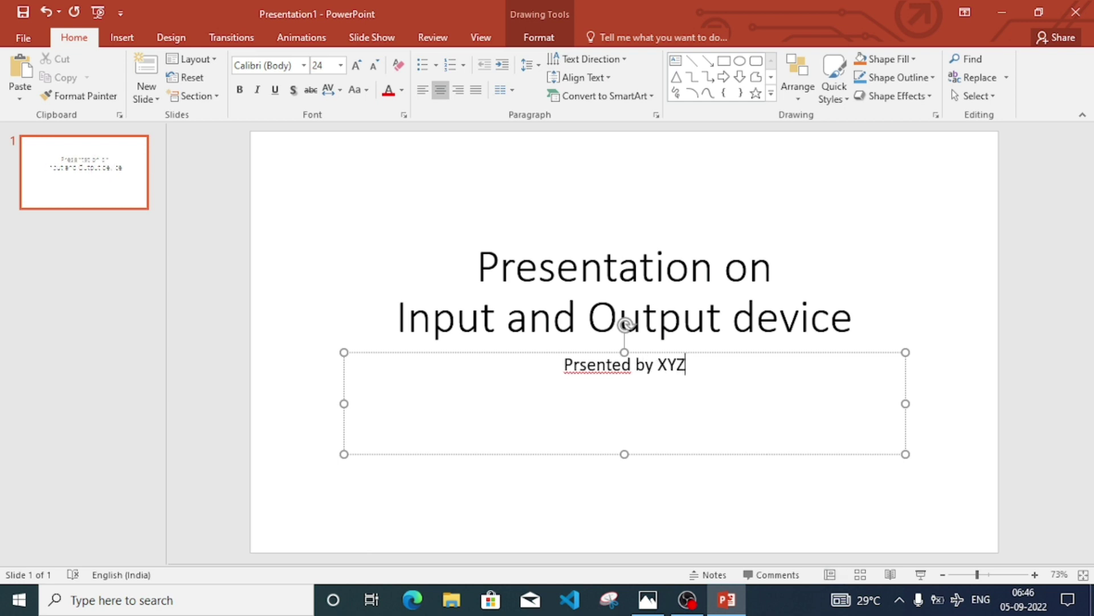
pyautogui.rightClick(611, 365)
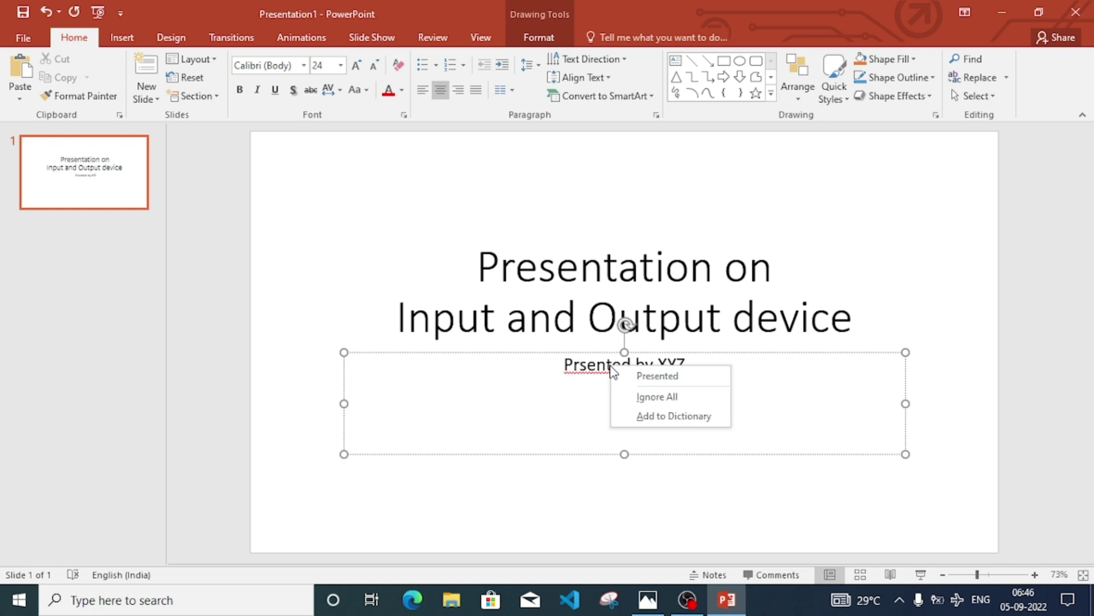
pyautogui.click(633, 379)
pyautogui.click(556, 299)
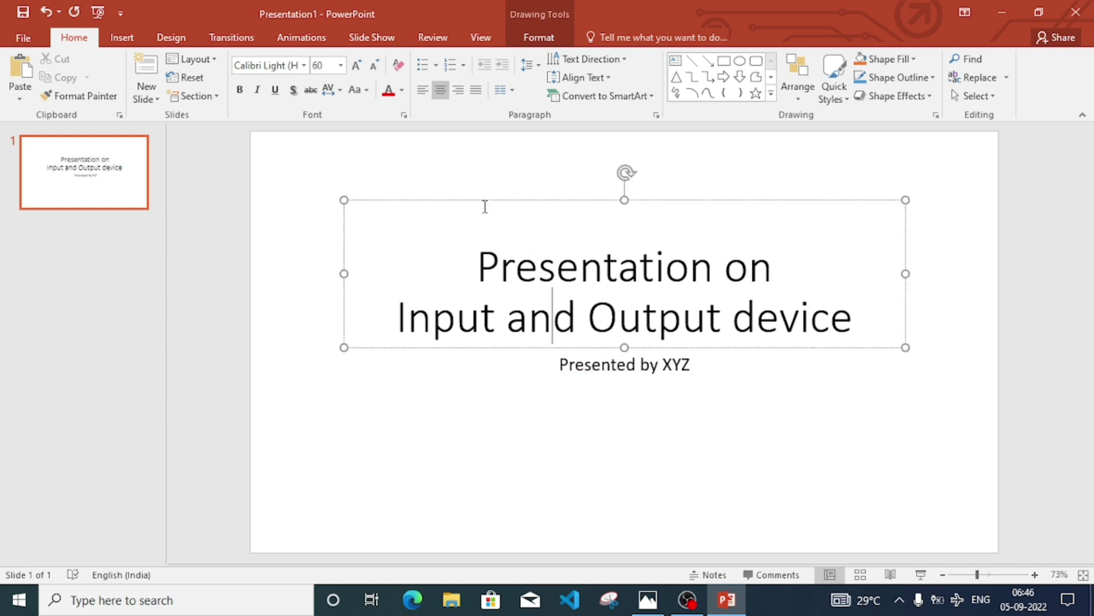
# Step: Try a WordArt box for 'Input and Output device', then delete the empty WordArt
pyautogui.click(484, 264)
pyautogui.moveTo(400, 312); pyautogui.dragTo(876, 317)
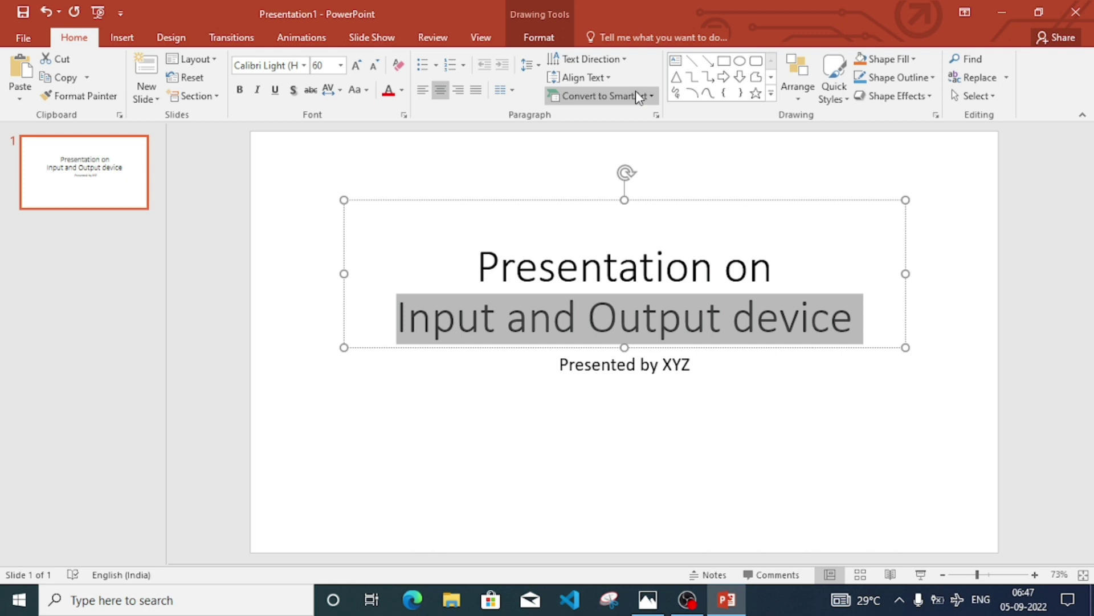
pyautogui.click(131, 39)
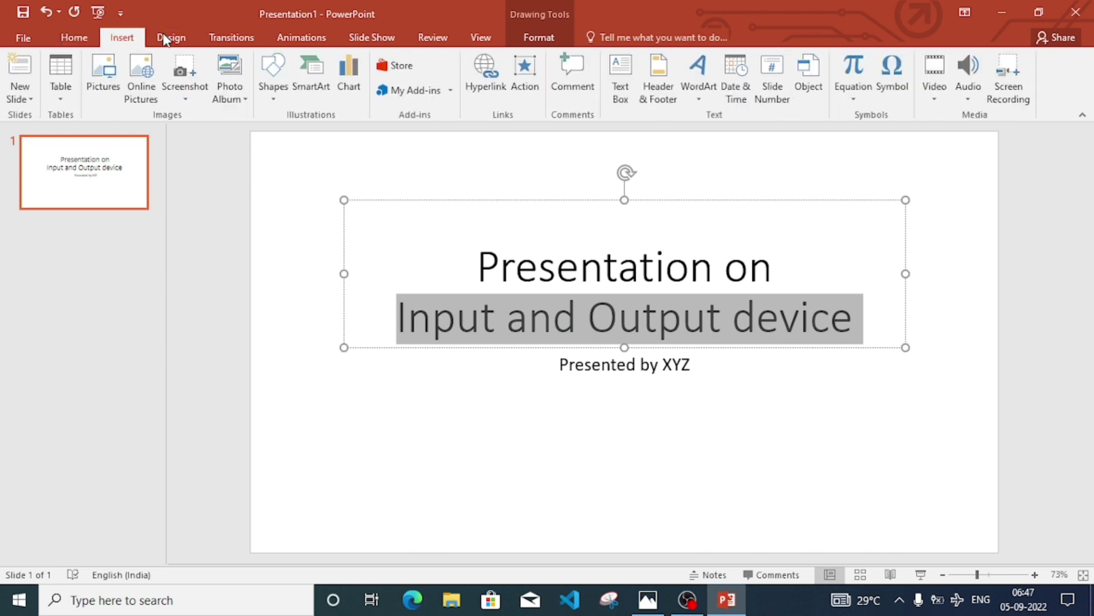
pyautogui.click(700, 98)
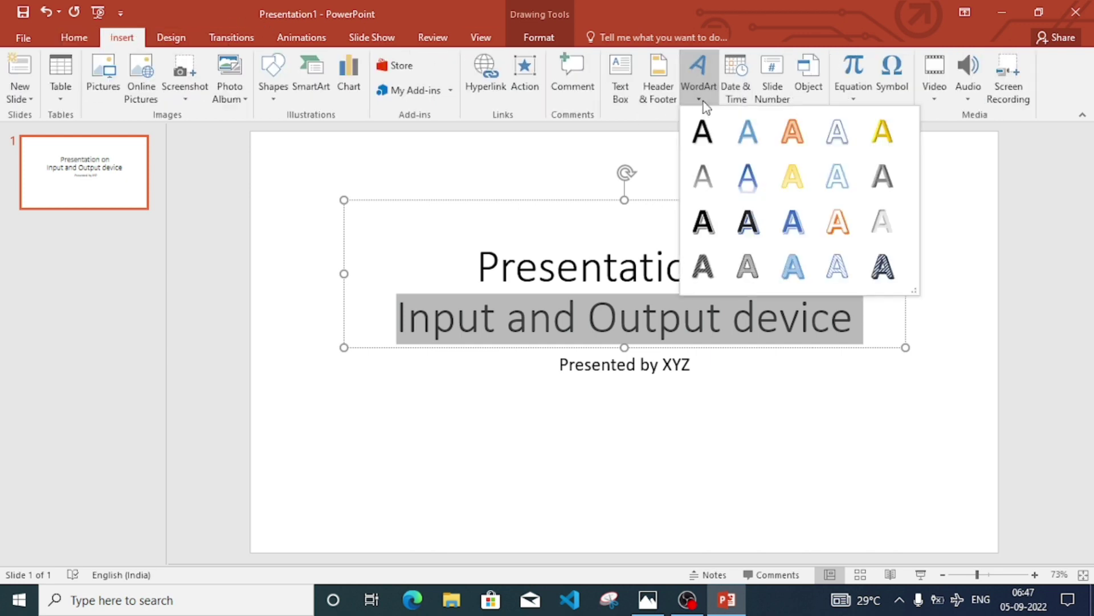
pyautogui.click(801, 234)
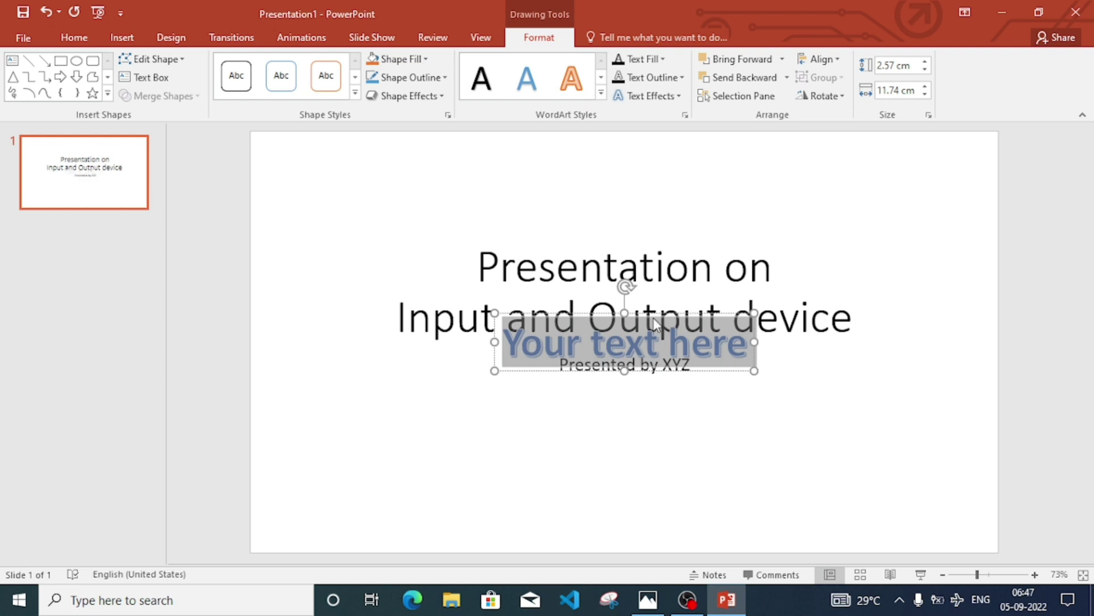
pyautogui.press('Delete')
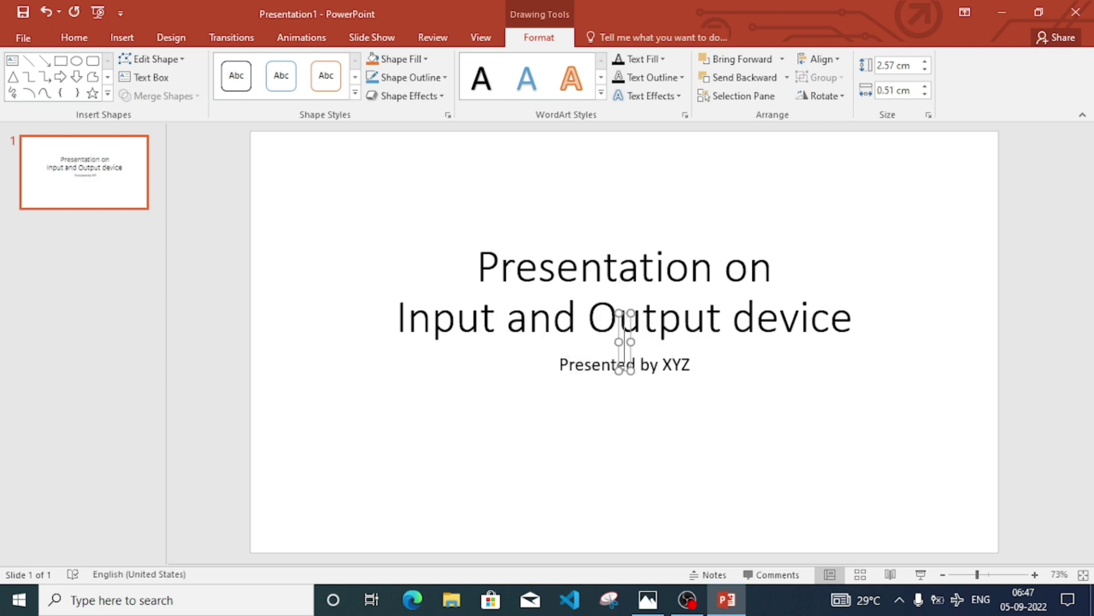
pyautogui.click(488, 366)
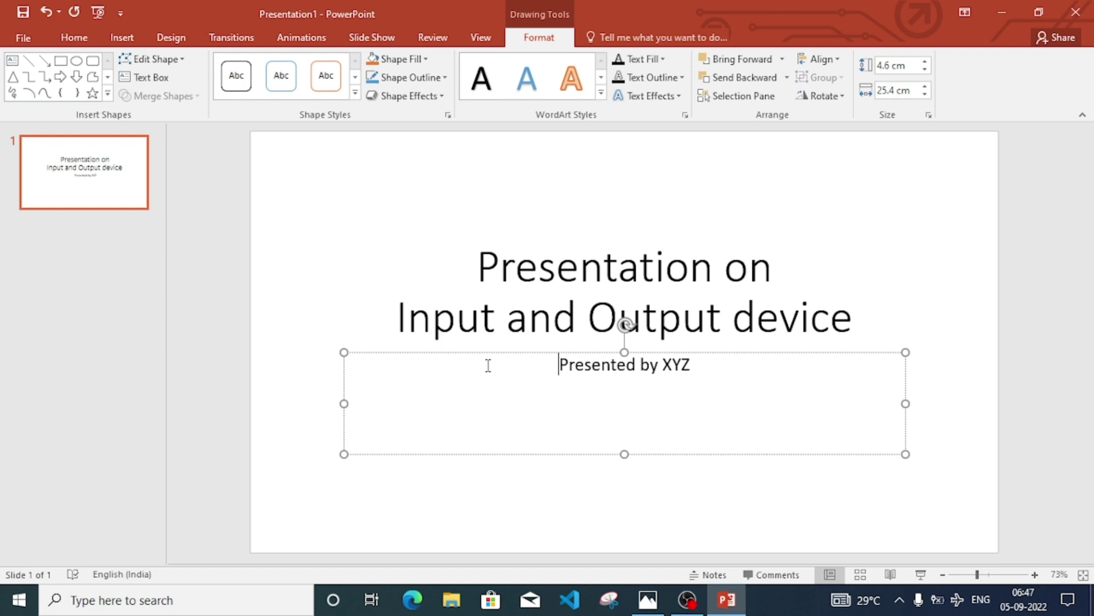
pyautogui.click(171, 37)
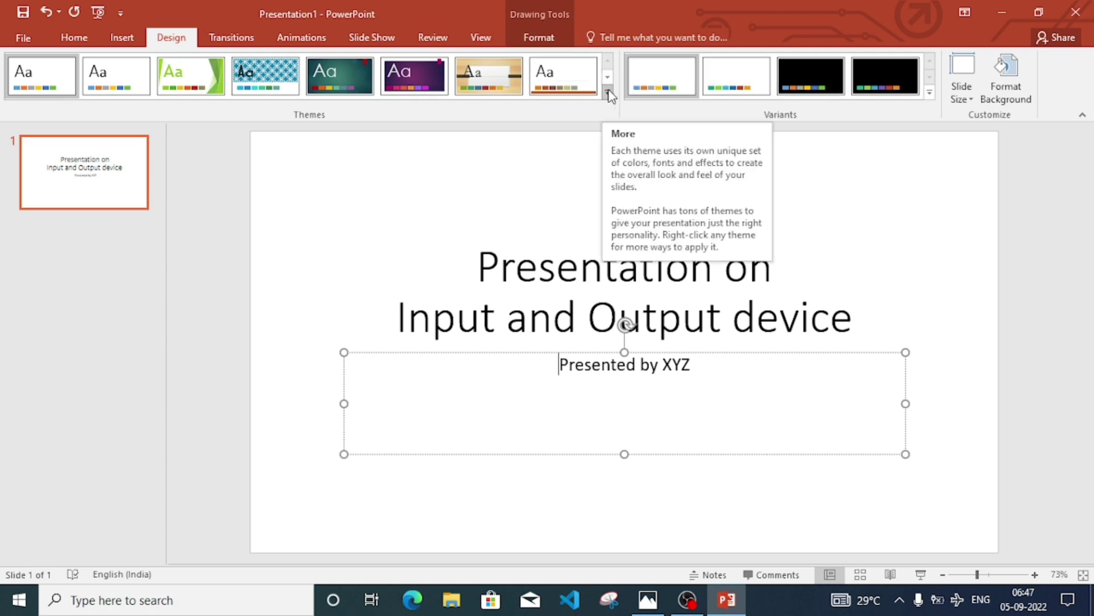
# Step: Apply the orange Berlin theme to the title slide after trying the black swirl theme
pyautogui.click(608, 92)
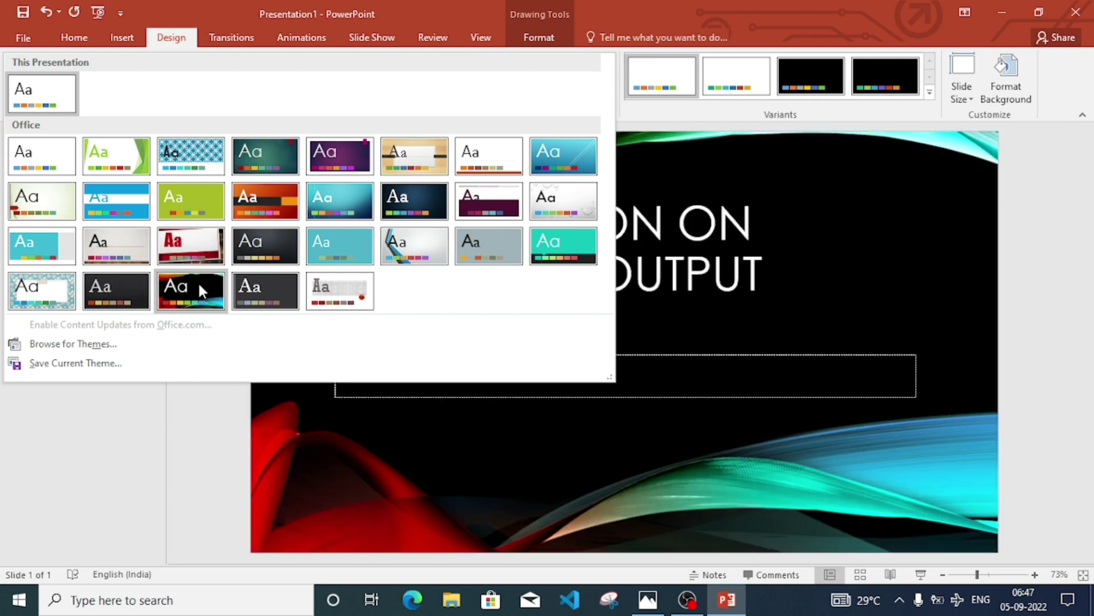
pyautogui.click(197, 281)
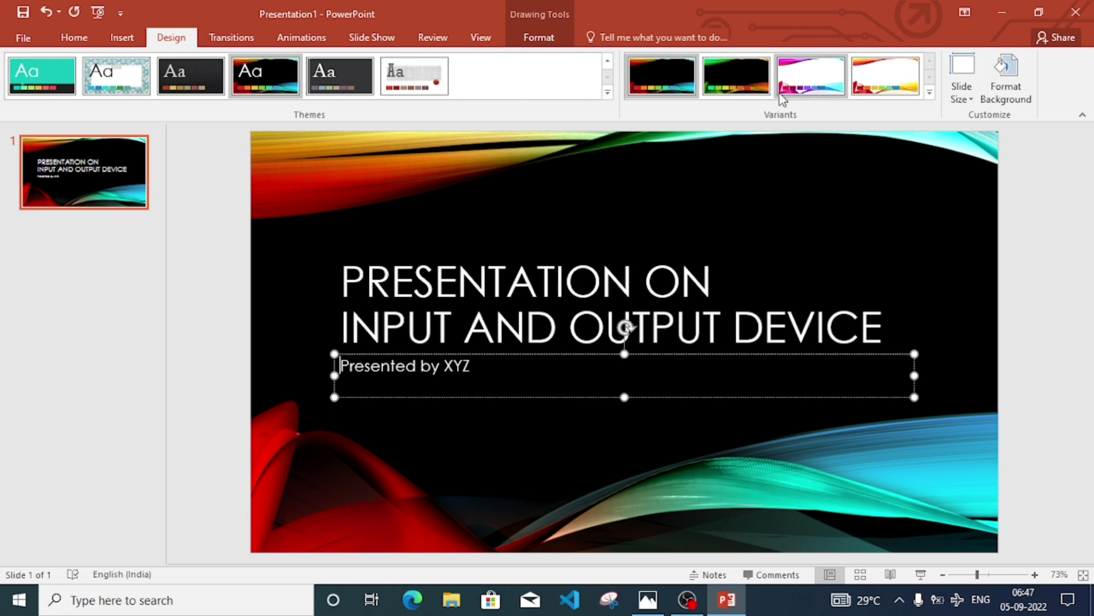
pyautogui.click(608, 93)
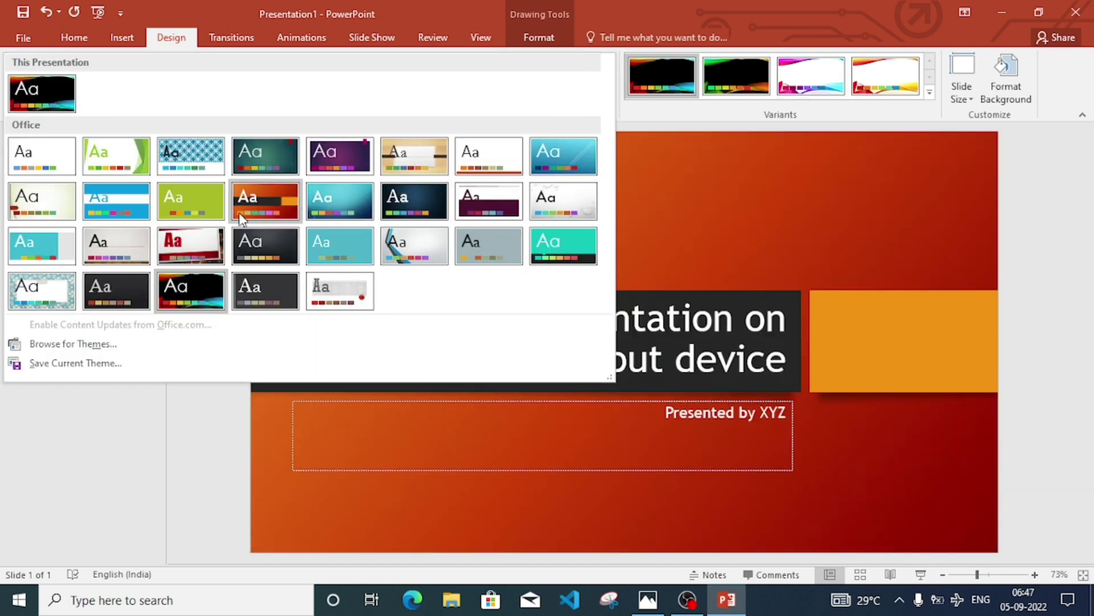
pyautogui.click(238, 213)
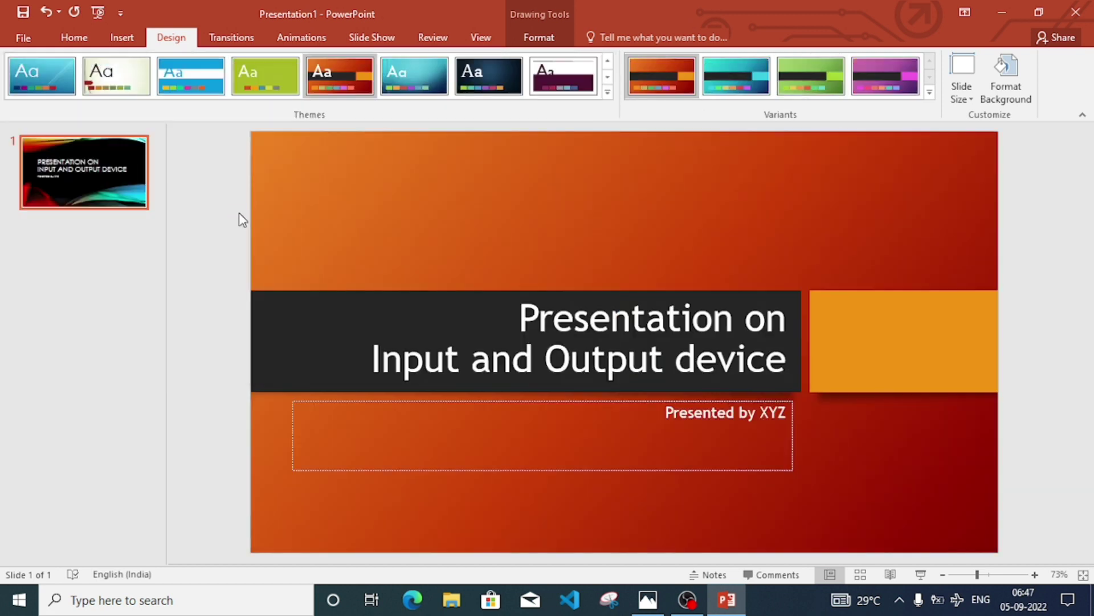
pyautogui.click(478, 216)
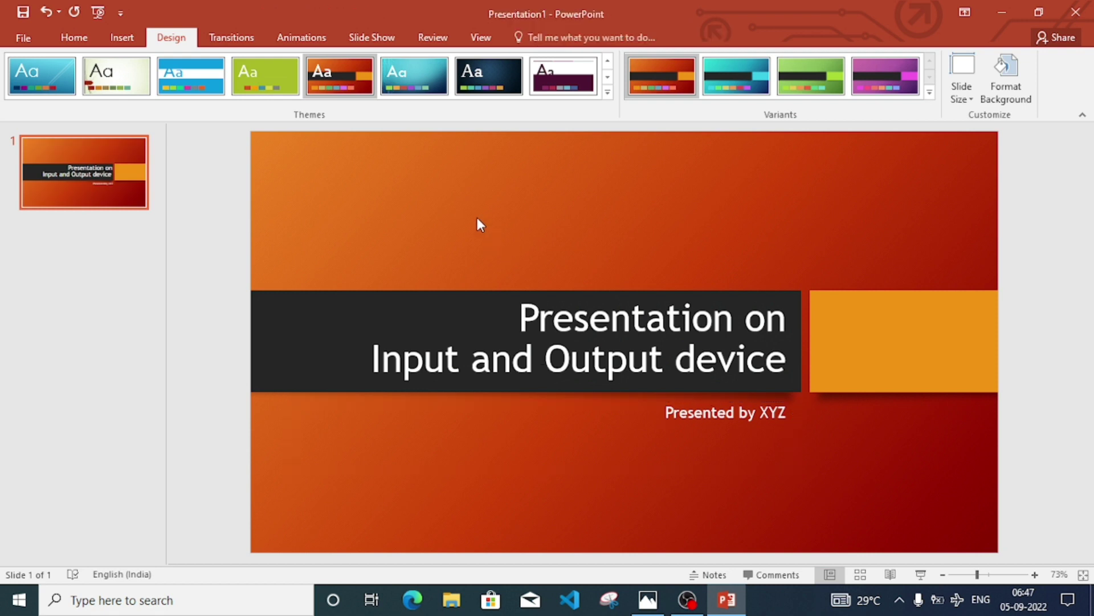
pyautogui.click(75, 39)
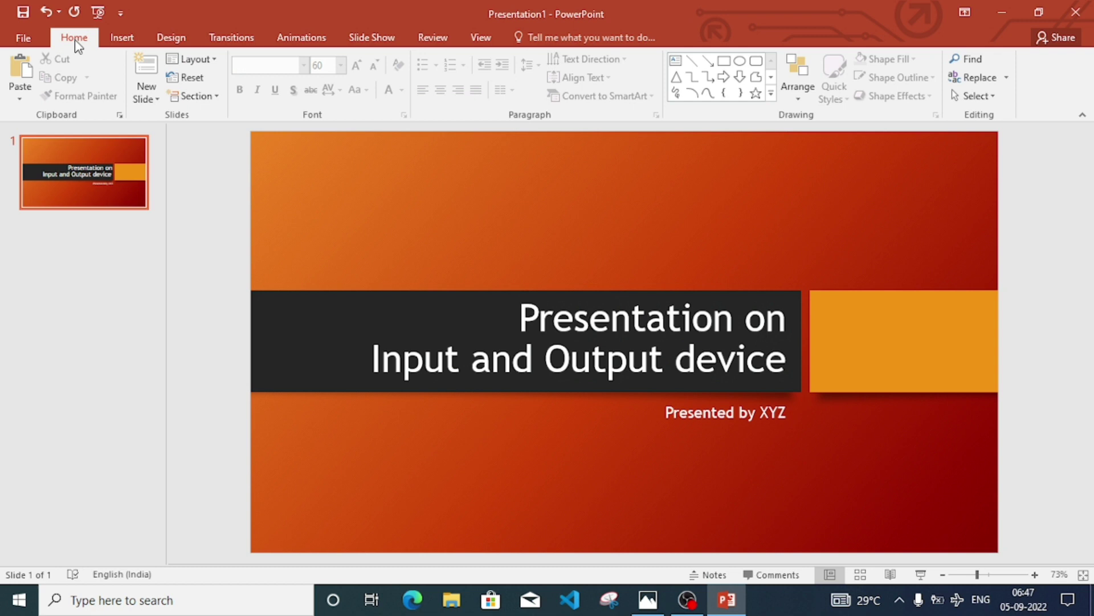
# Step: Add a new Title and Content slide as slide 2
pyautogui.click(156, 102)
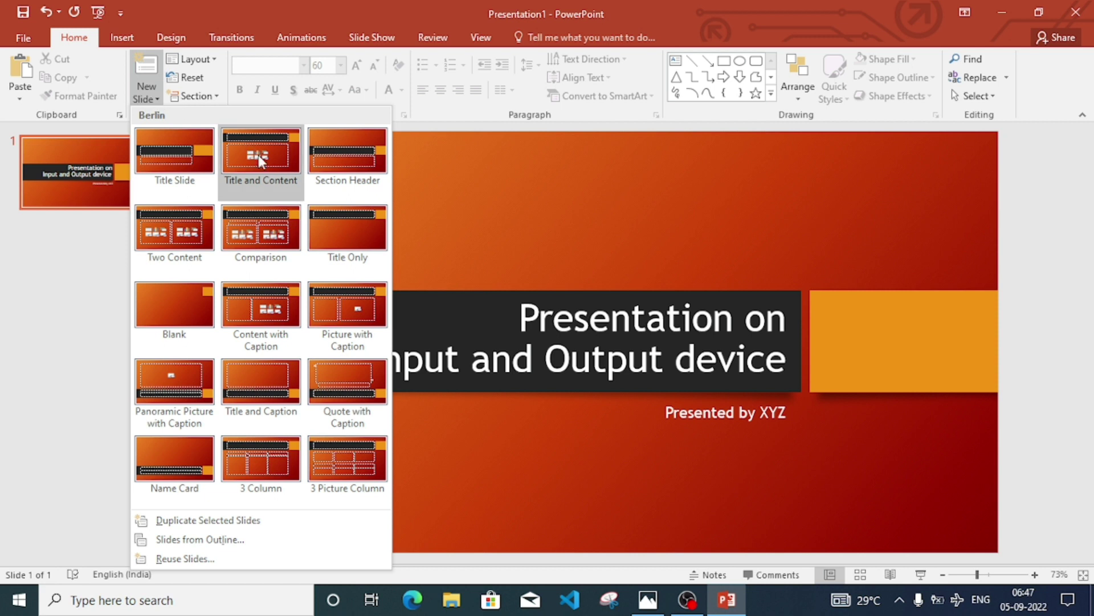
pyautogui.click(262, 162)
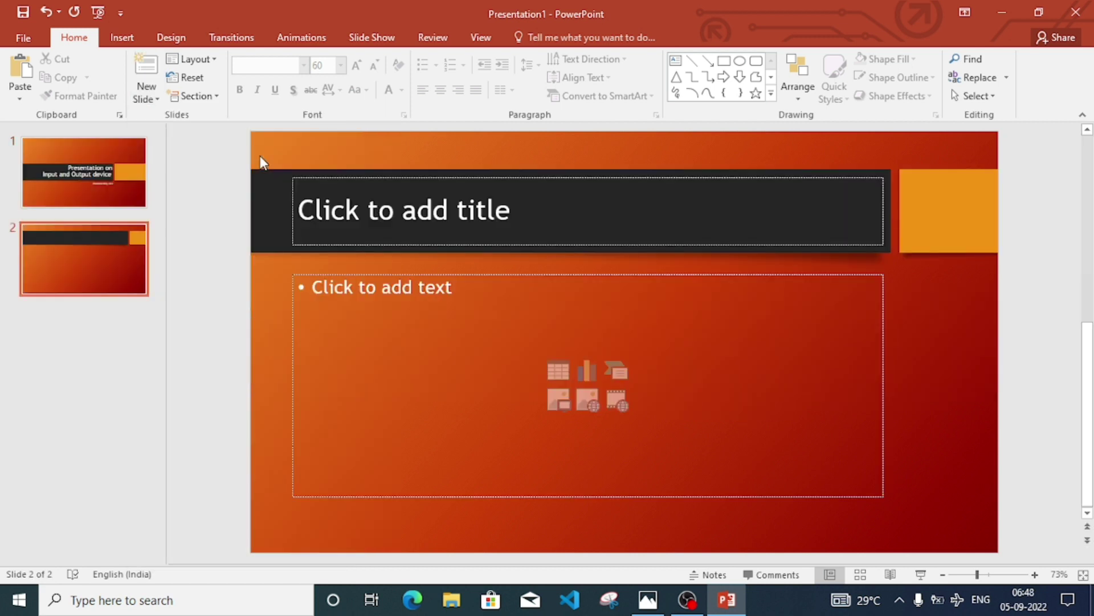
pyautogui.click(419, 219)
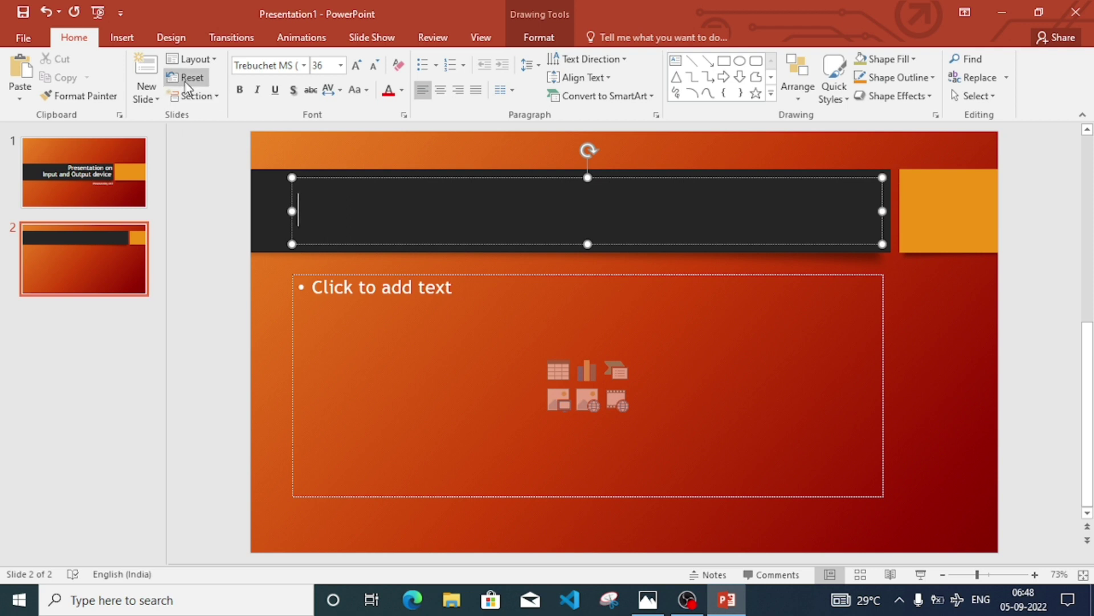
# Step: Change slide 2's layout to Picture with Caption
pyautogui.click(216, 59)
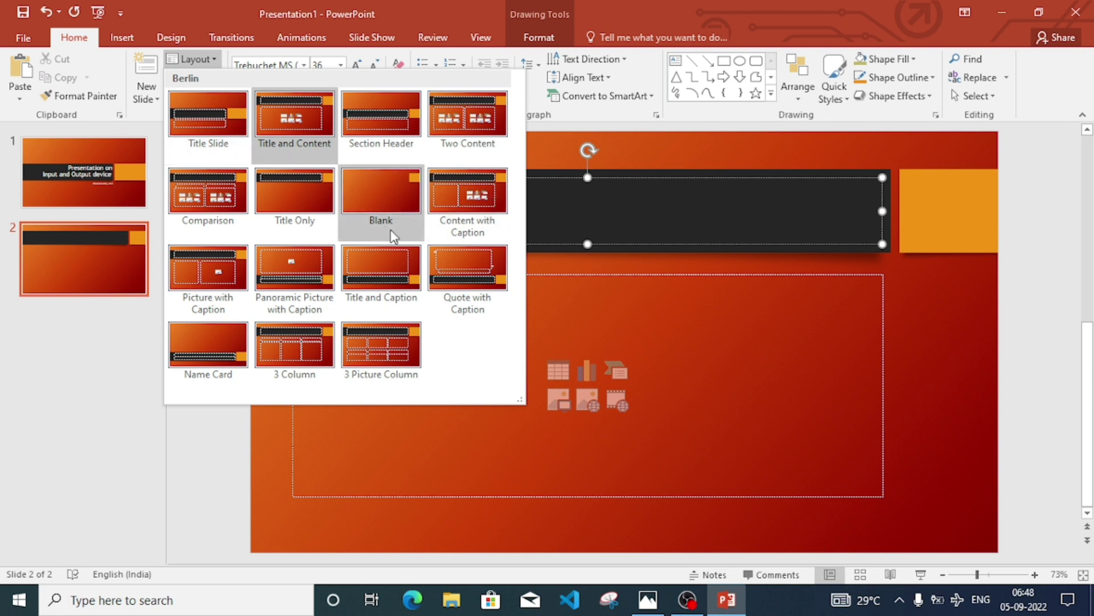
pyautogui.click(207, 276)
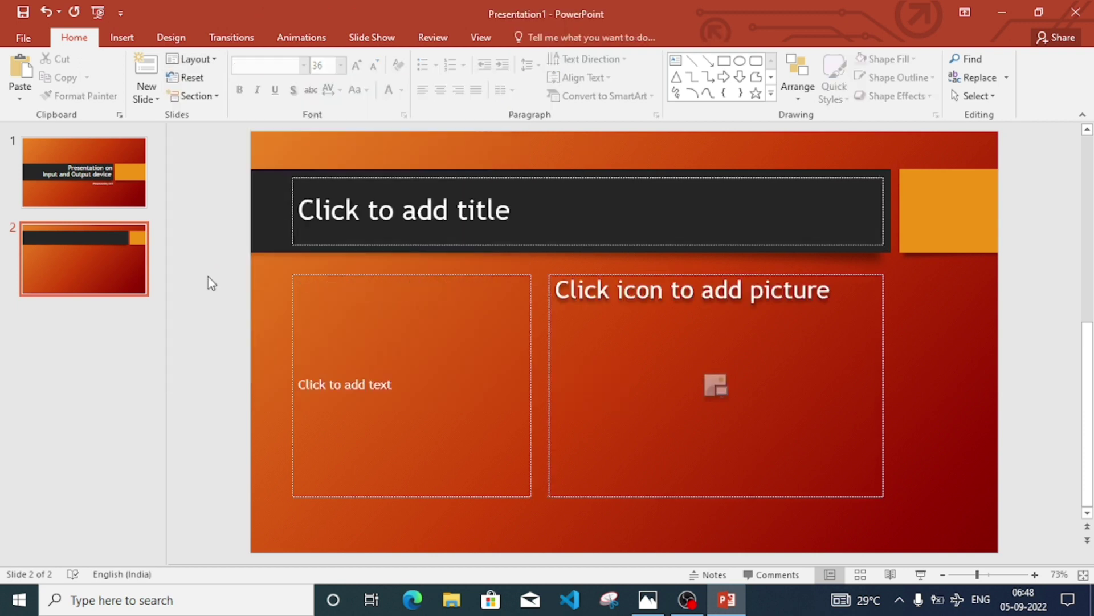
pyautogui.click(420, 214)
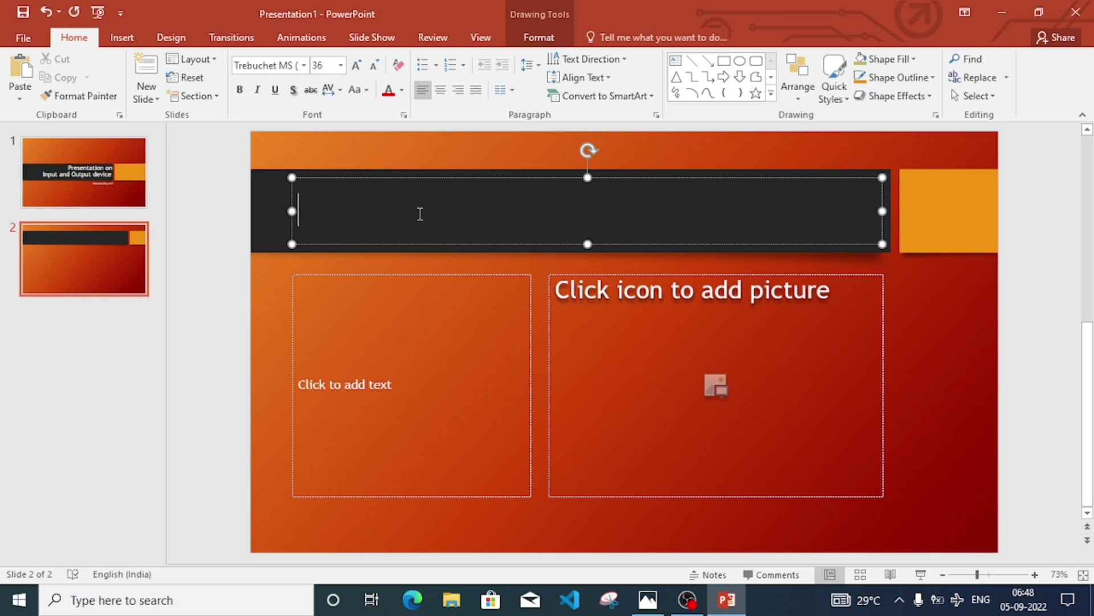
pyautogui.click(132, 41)
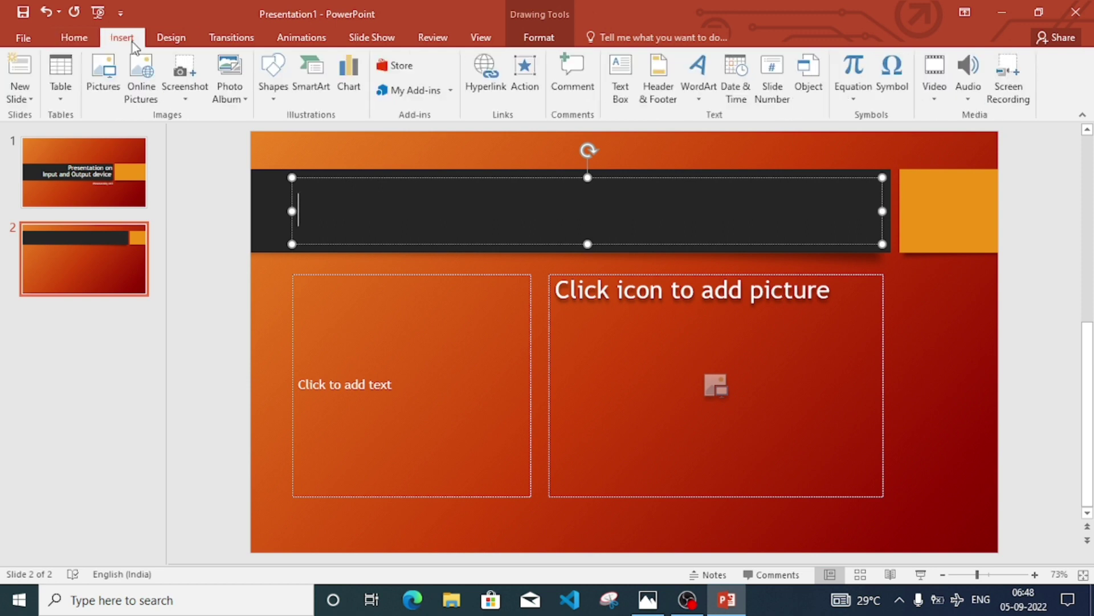
pyautogui.click(699, 84)
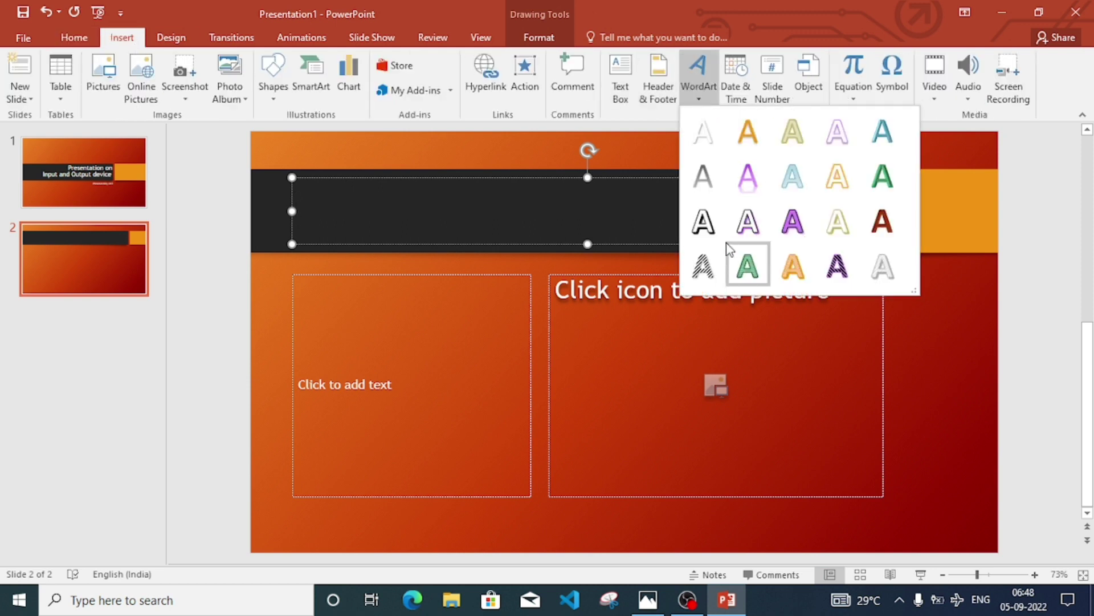
# Step: Insert a WordArt box on slide 2 reading 'Input Device'
pyautogui.click(703, 220)
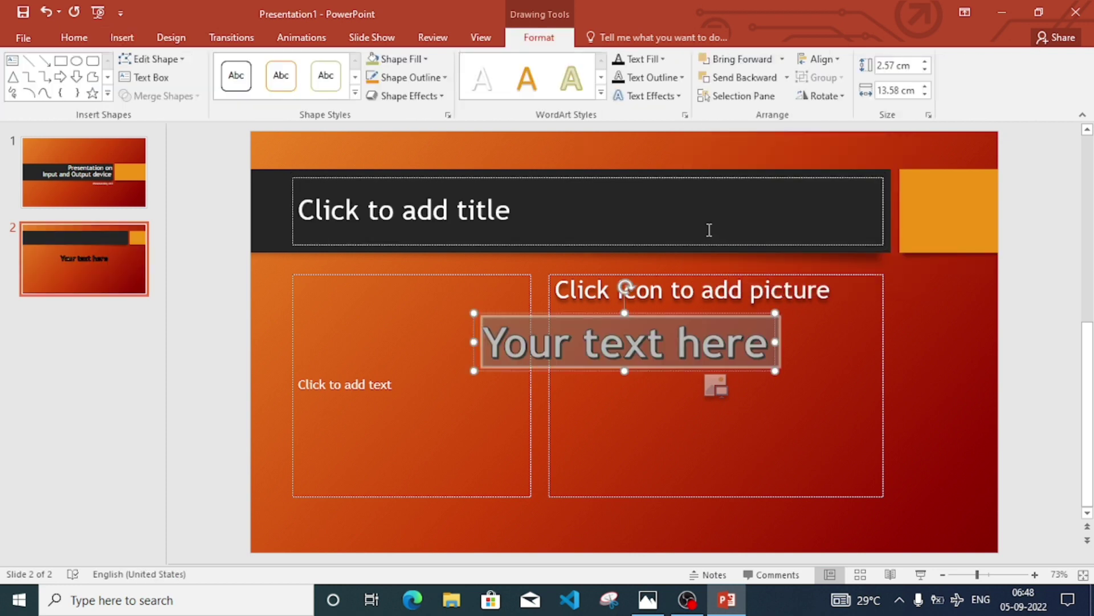
pyautogui.click(608, 351)
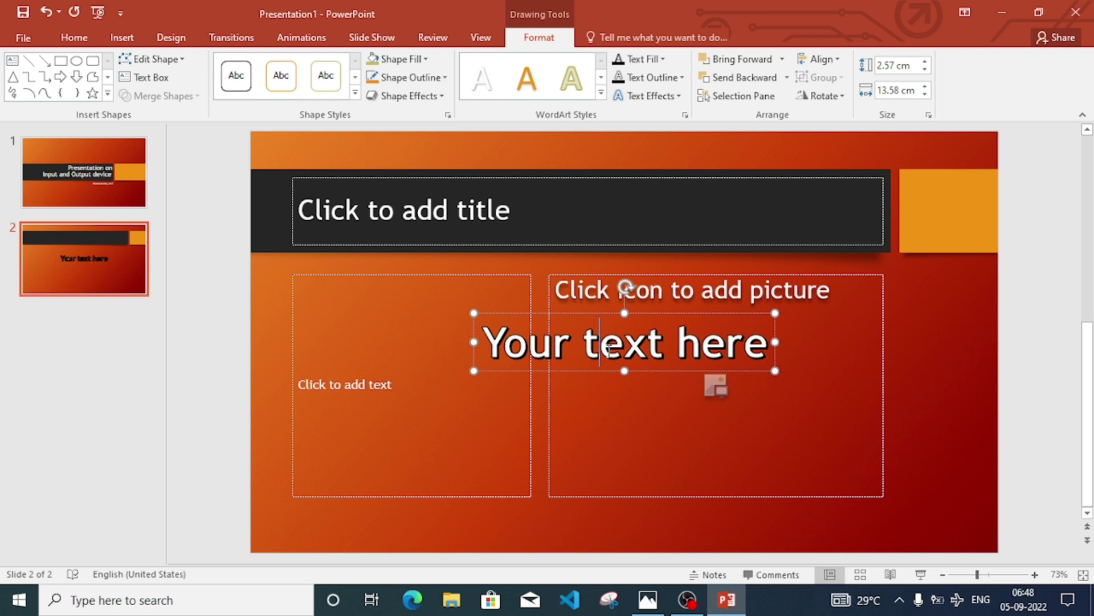
pyautogui.hotkey('ctrl', 'a')
pyautogui.press('Delete')
pyautogui.write('Inp')
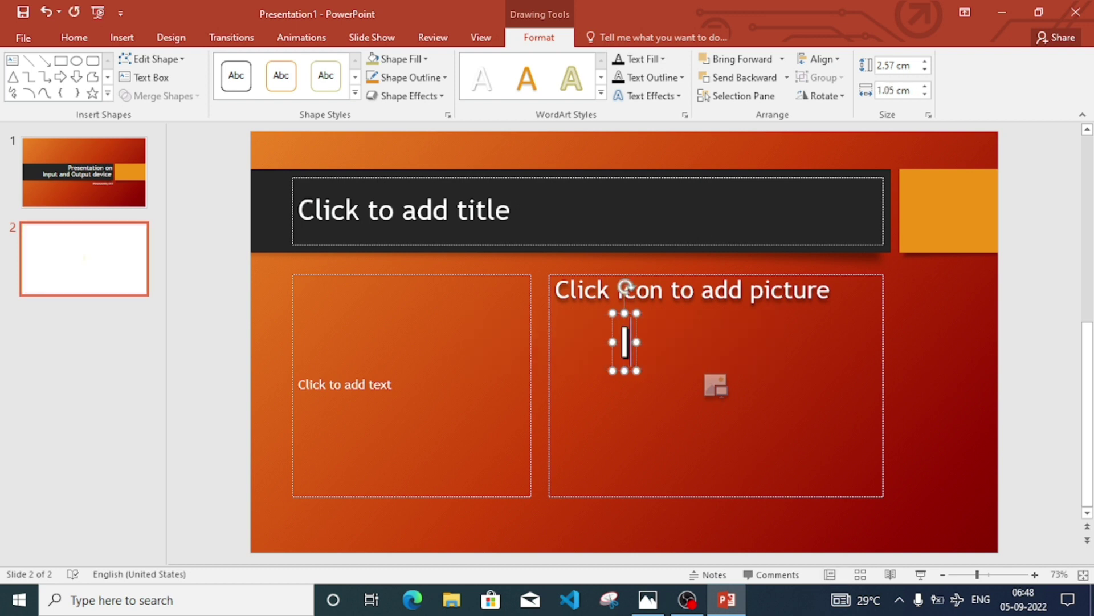
pyautogui.write('ut ')
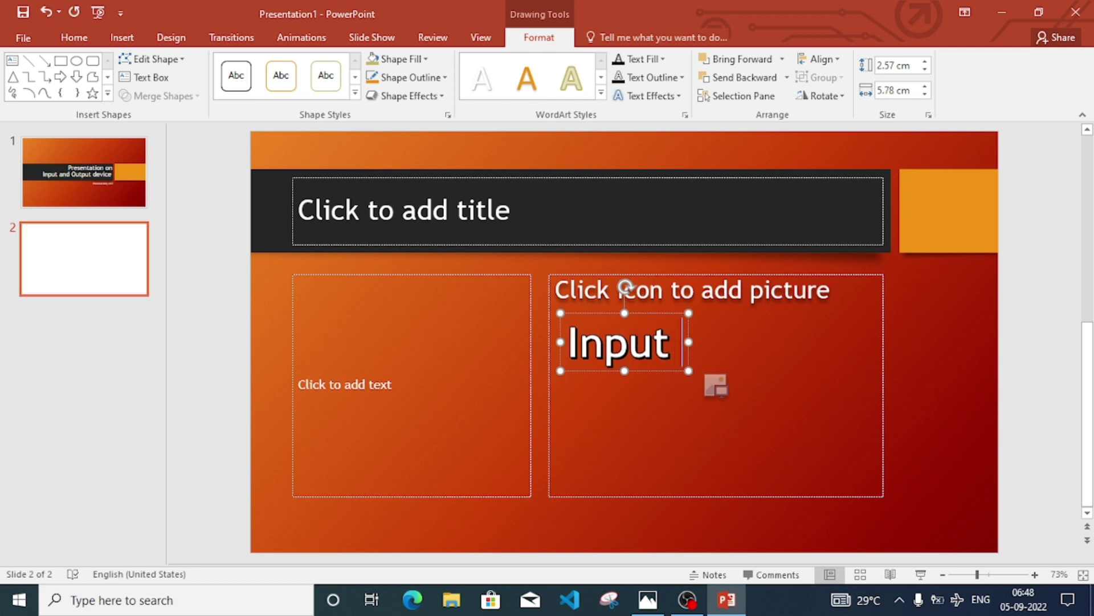
pyautogui.write('Device')
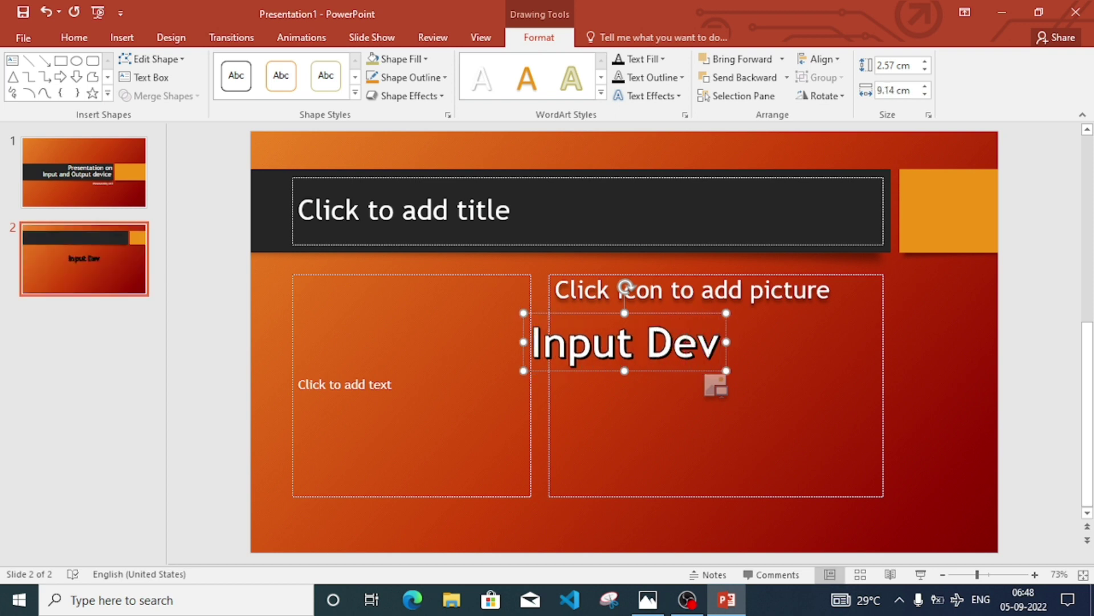
pyautogui.press('Escape')
pyautogui.press('Escape')
# Step: Position the 'Input Device' WordArt on the dark title bar
pyautogui.click(559, 314)
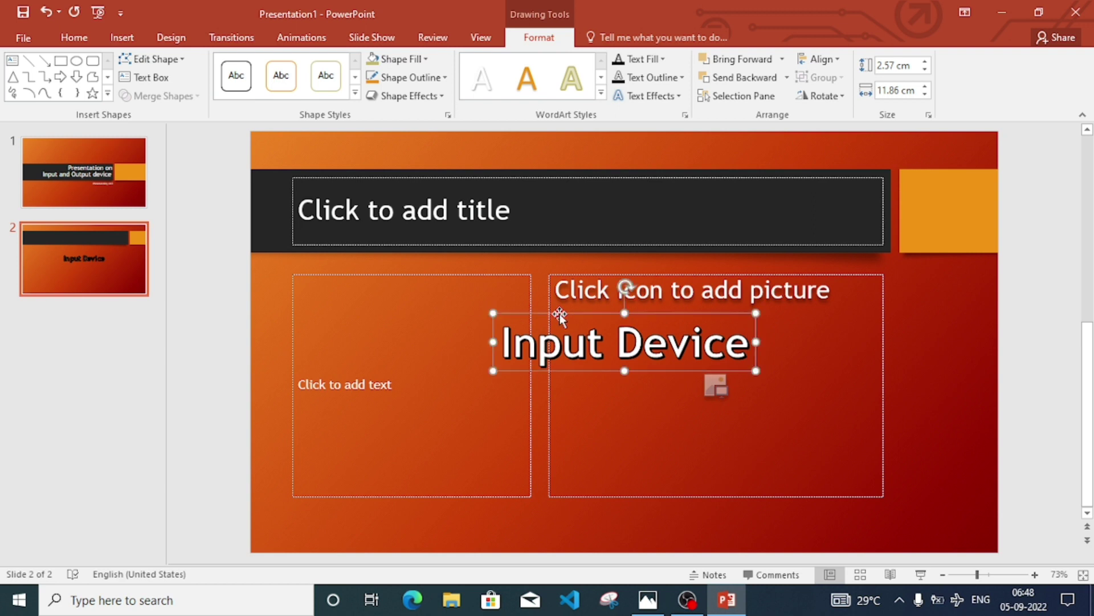
pyautogui.moveTo(559, 313); pyautogui.dragTo(387, 183)
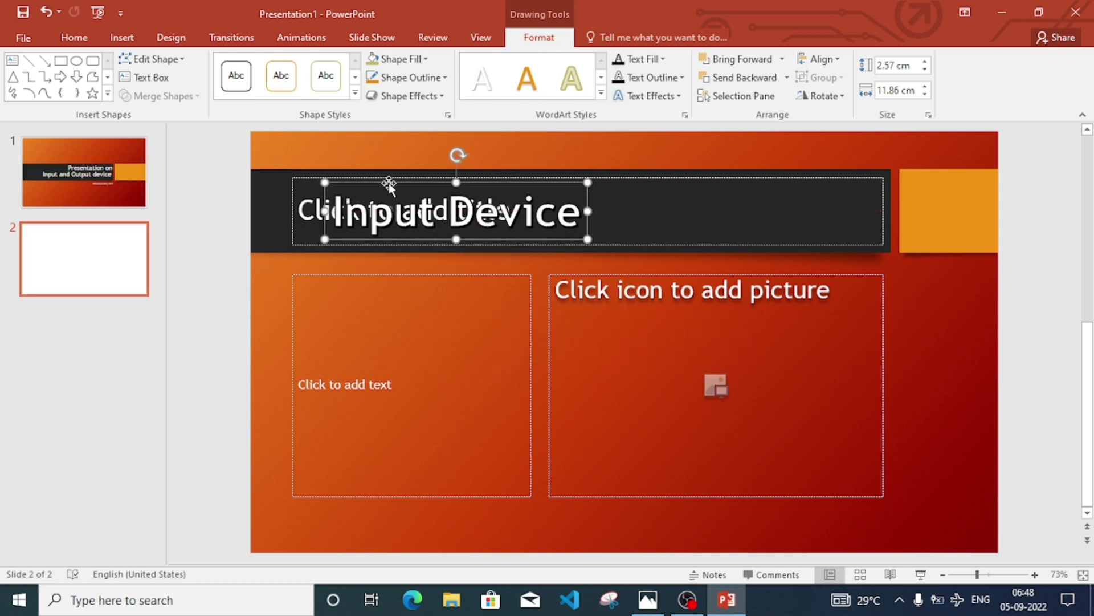
pyautogui.hotkey('ctrl', 'z')
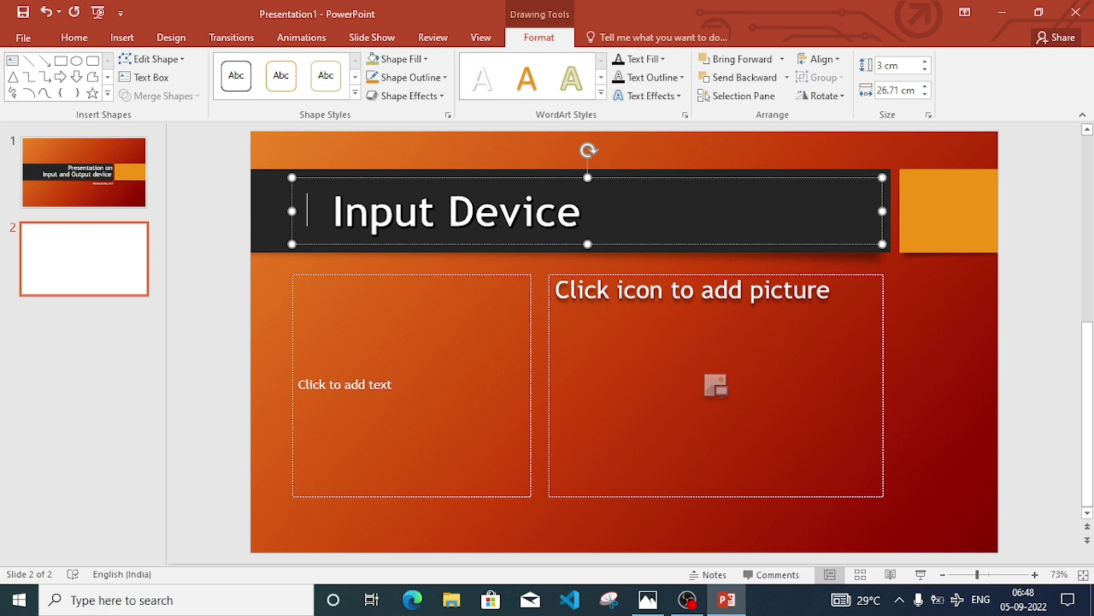
pyautogui.click(511, 145)
pyautogui.click(468, 211)
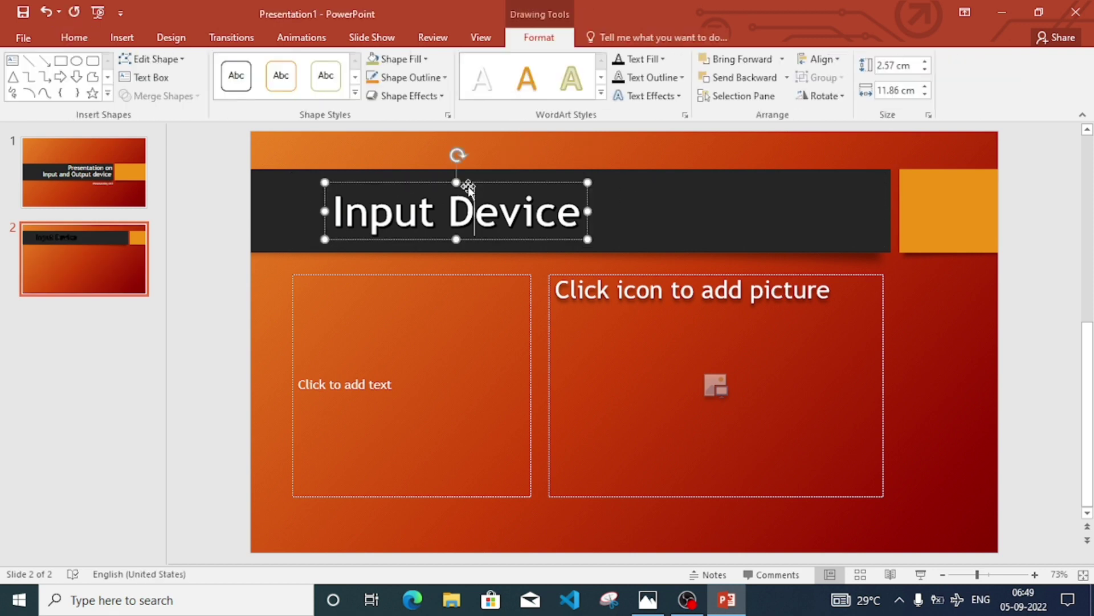
pyautogui.moveTo(472, 183); pyautogui.dragTo(471, 183)
# Step: Style the 'Input Device' title with the Fill - Lavender WordArt style, leaving the outline unchanged
pyautogui.click(602, 92)
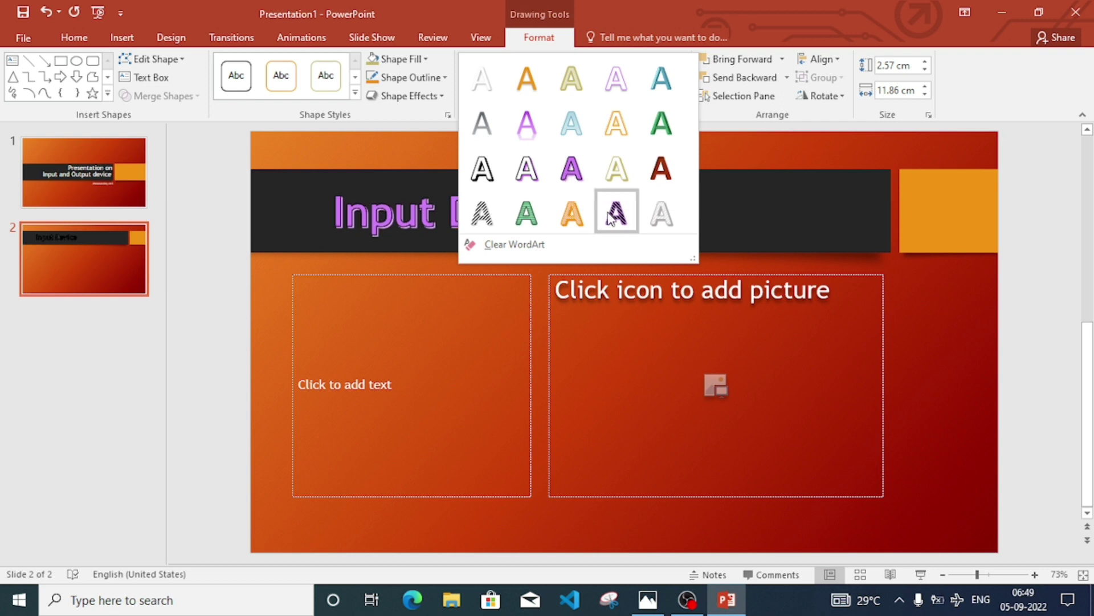
pyautogui.click(573, 176)
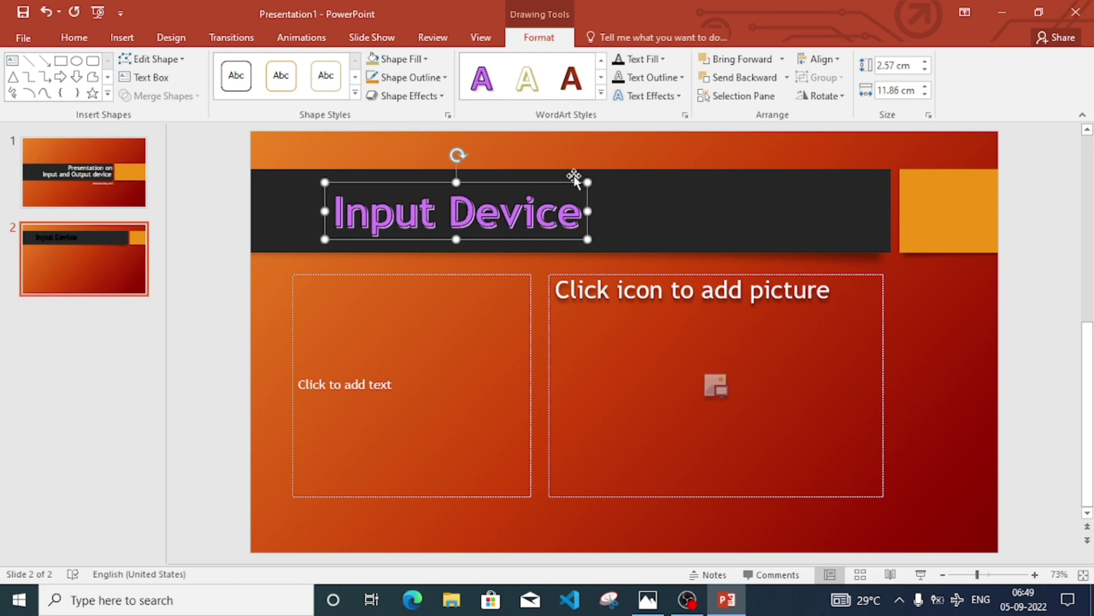
pyautogui.click(444, 78)
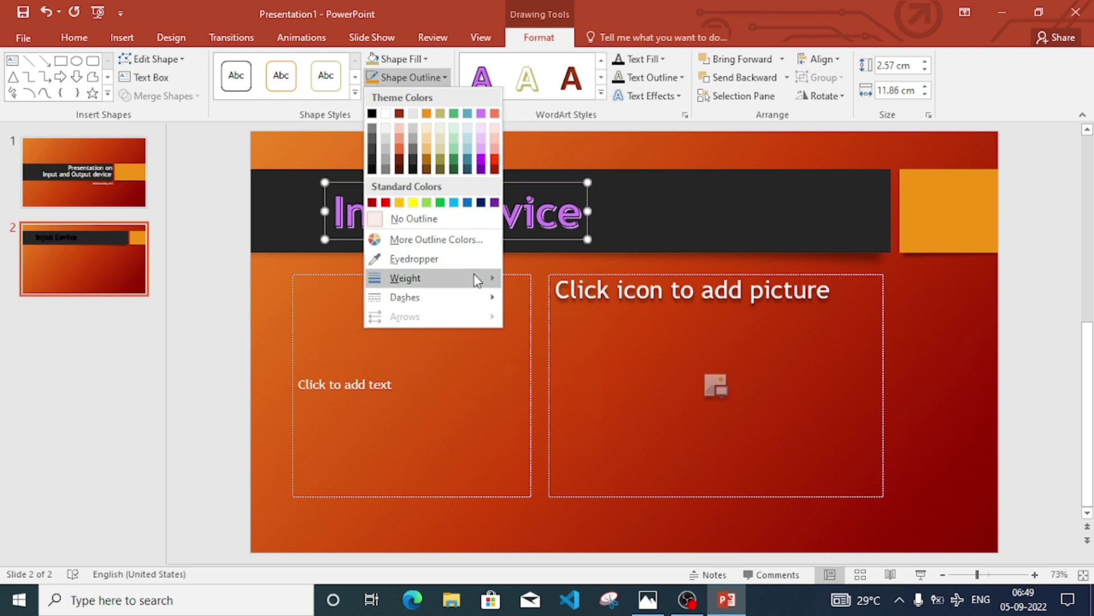
pyautogui.moveTo(476, 278)
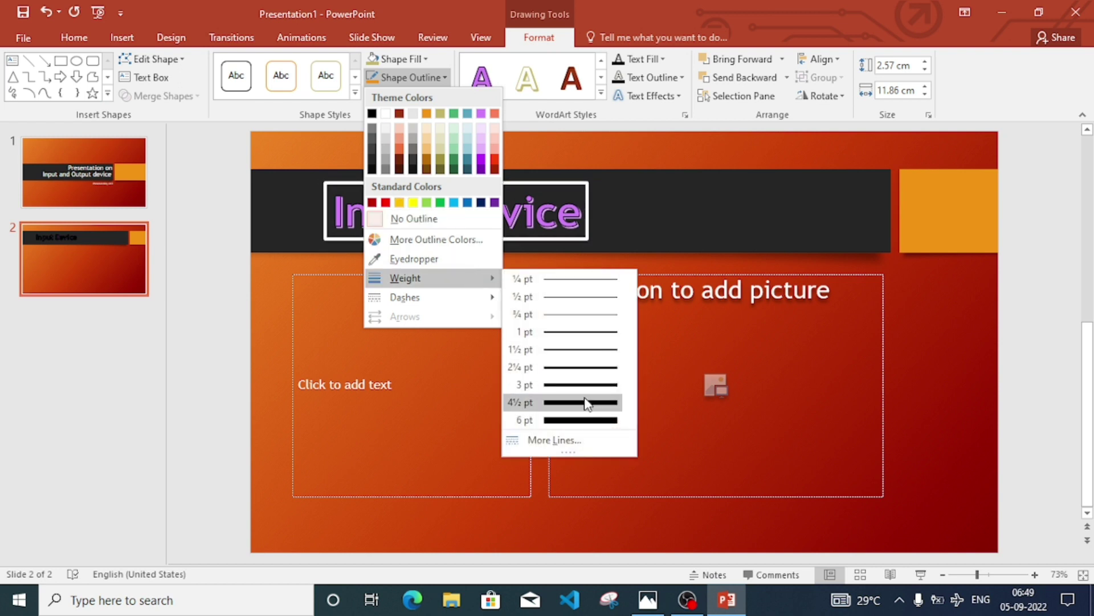
pyautogui.click(326, 163)
pyautogui.click(407, 331)
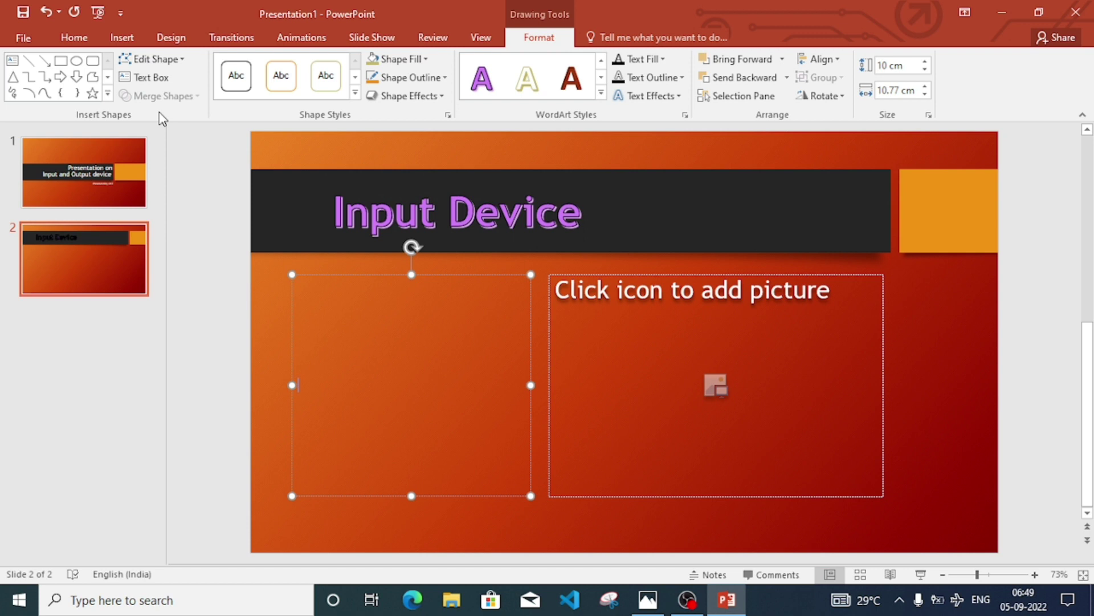
# Step: Type 'Input device are used to accept input to the computer. Foe example mouse and keyboard' in the left text area
pyautogui.click(72, 39)
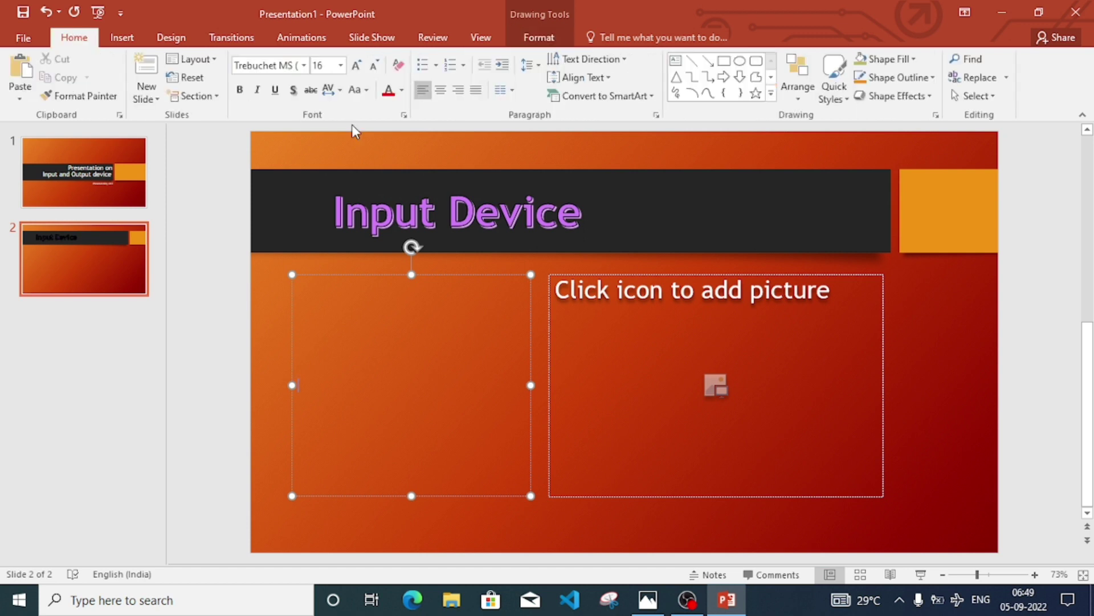
pyautogui.click(512, 92)
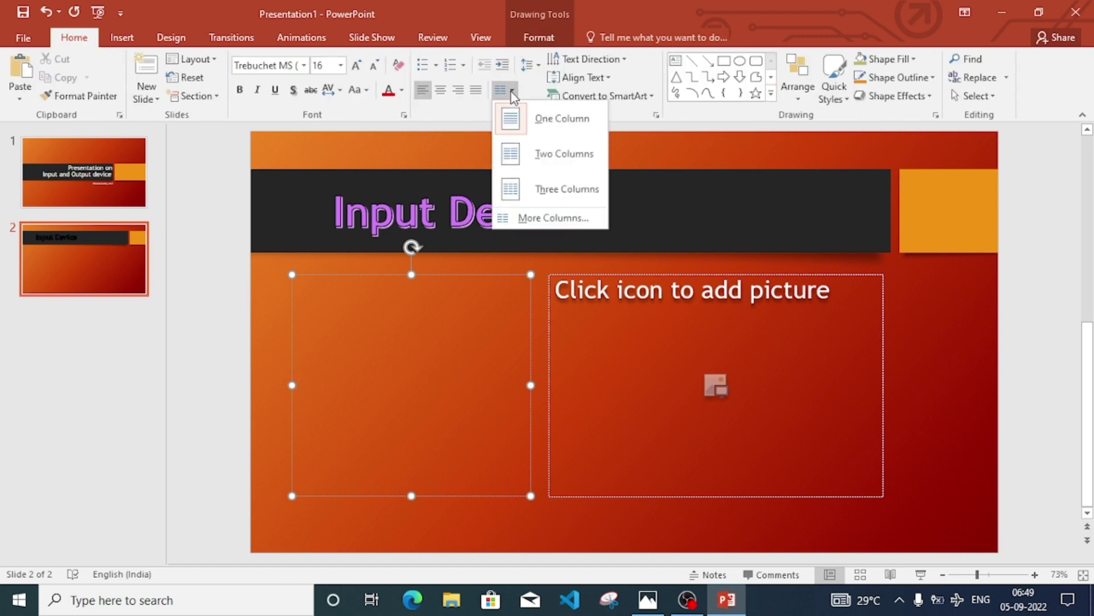
pyautogui.click(513, 93)
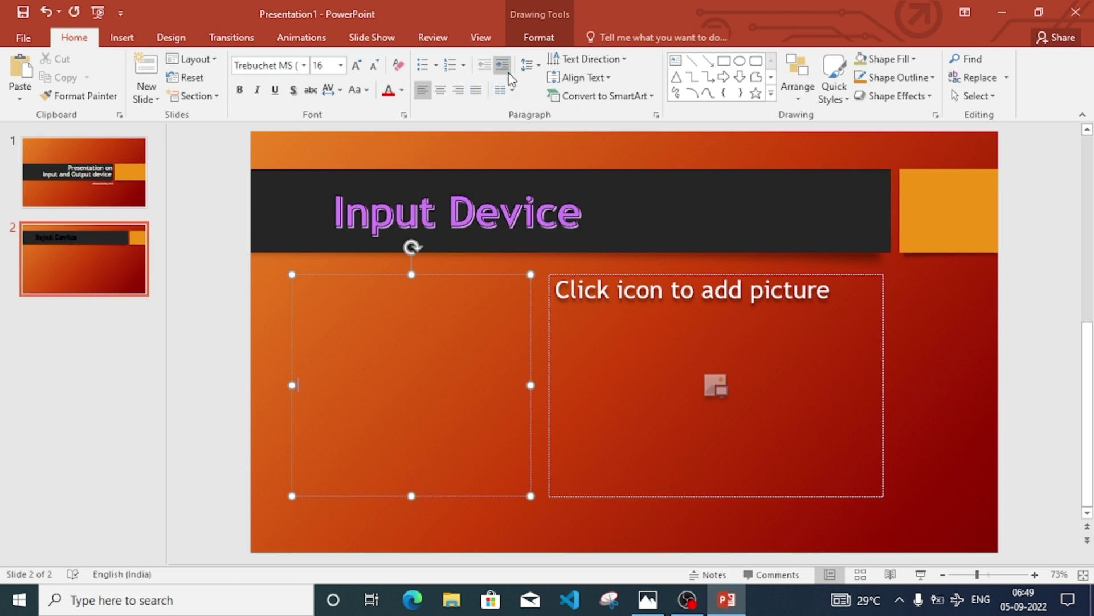
pyautogui.click(539, 67)
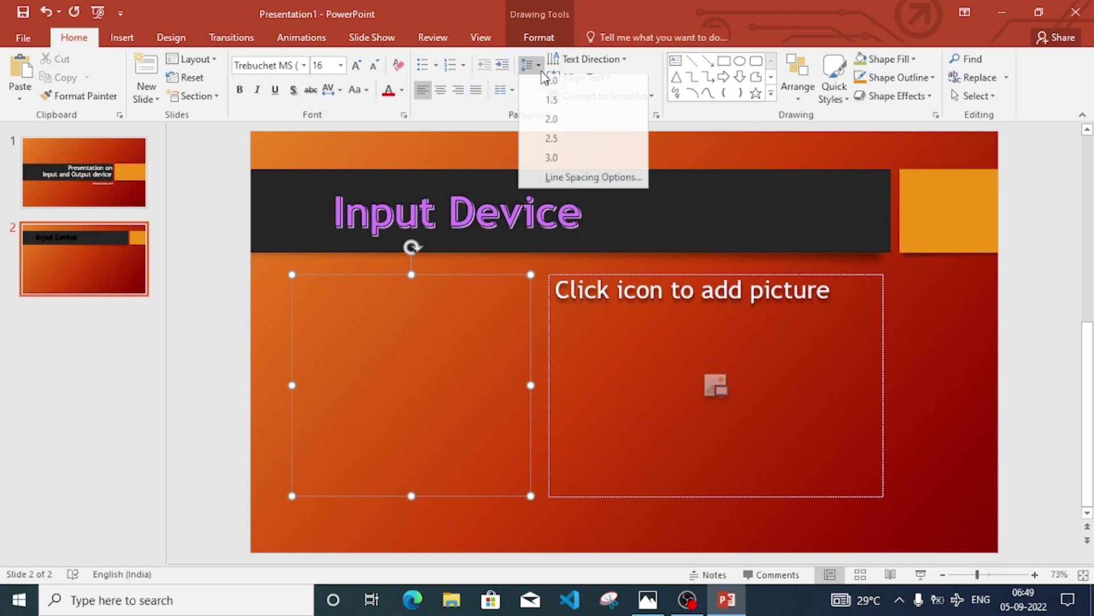
pyautogui.click(401, 300)
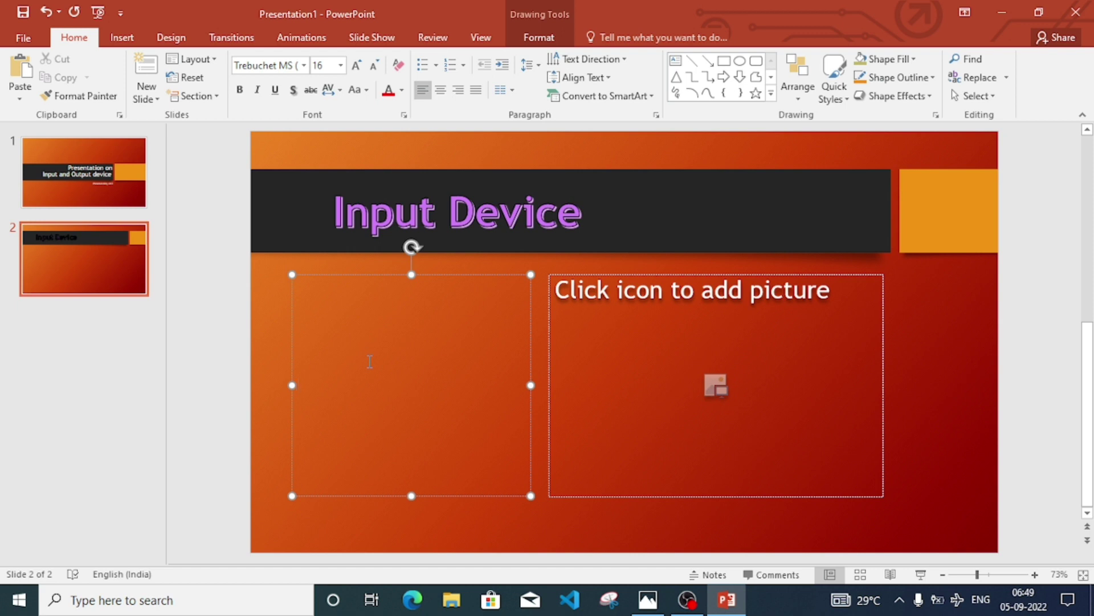
pyautogui.write('Input device are used to accept')
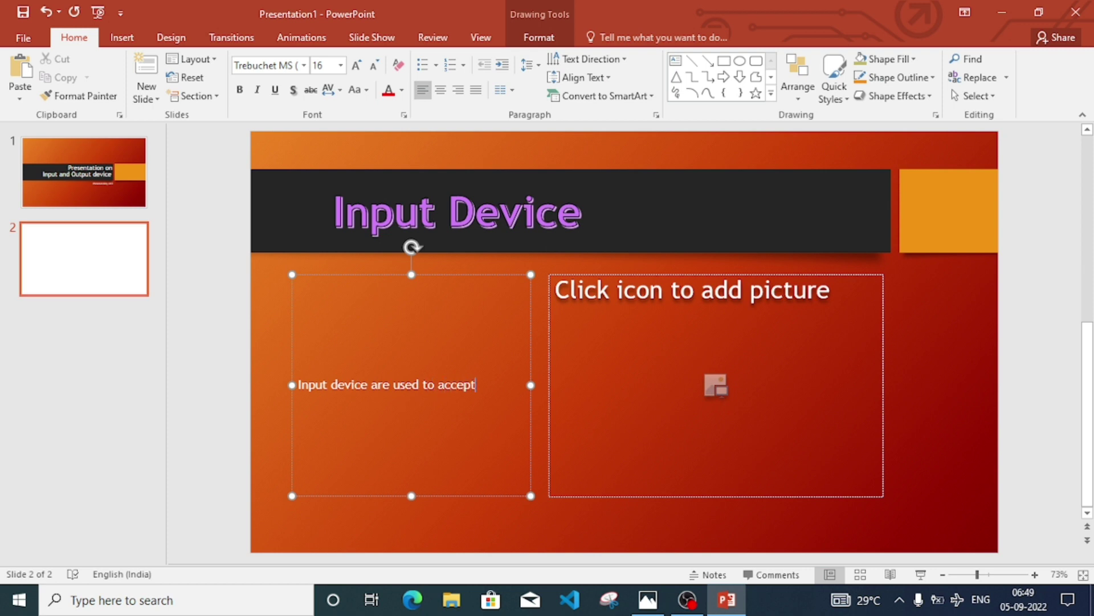
pyautogui.write(' inp')
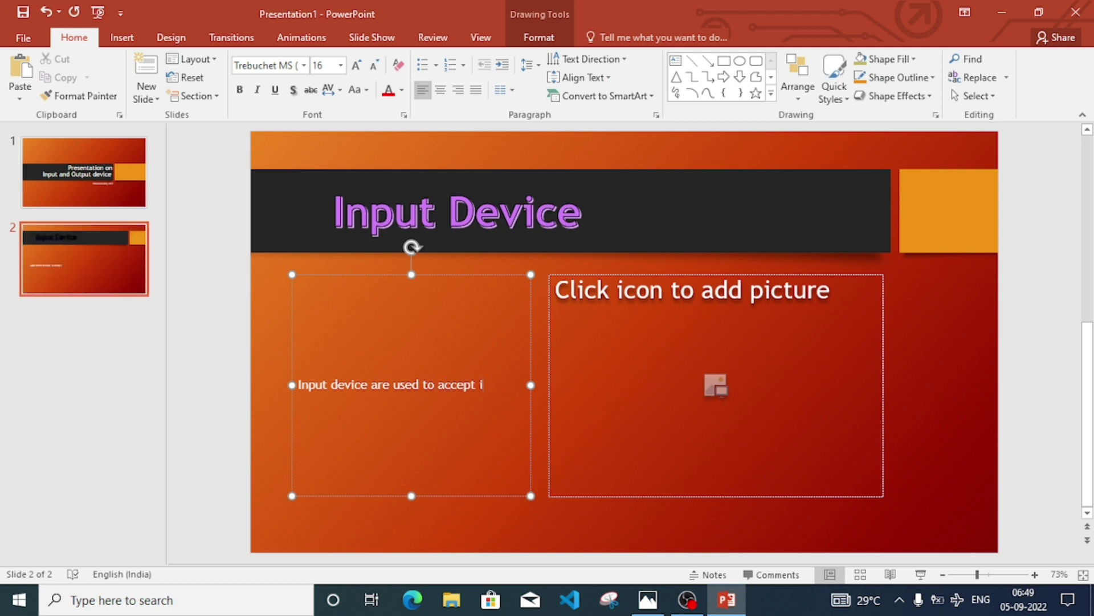
pyautogui.write('ut')
pyautogui.write(' to')
pyautogui.write(' th')
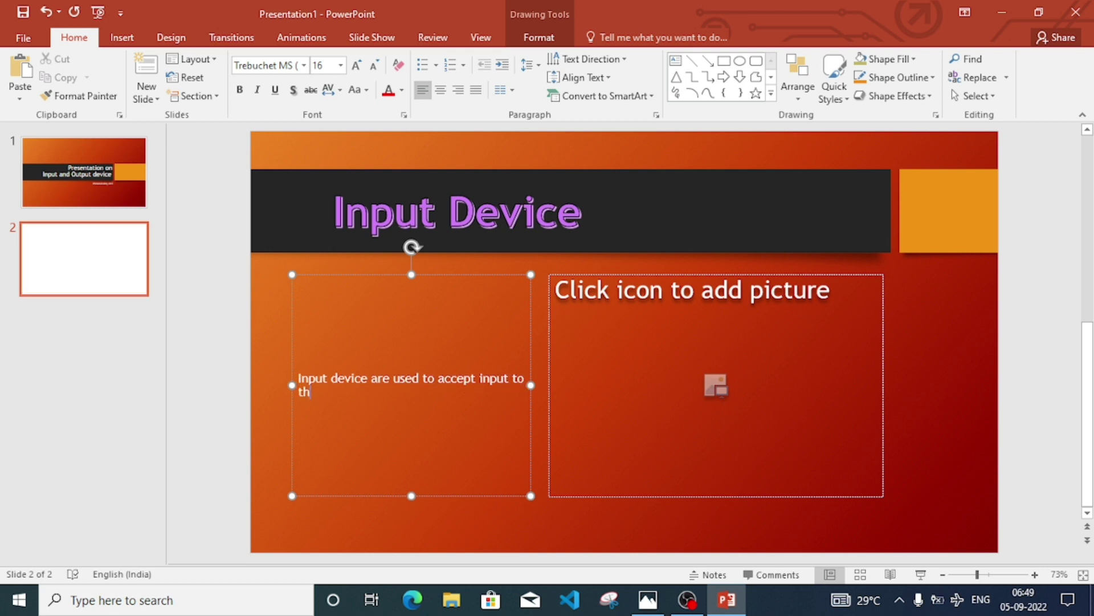
pyautogui.write('e computer. ')
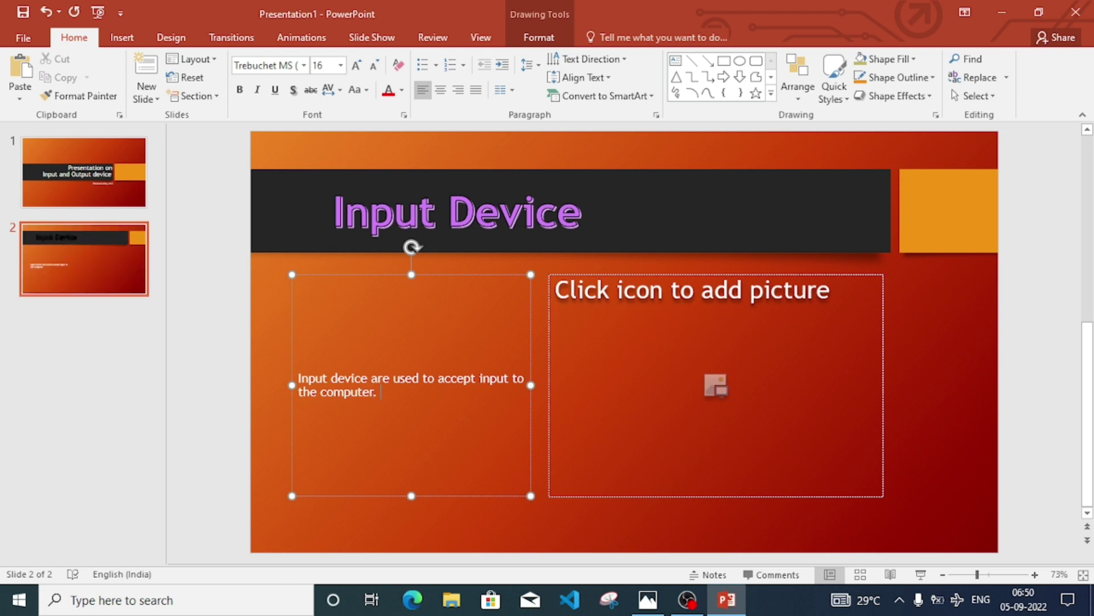
pyautogui.write('Foe ex')
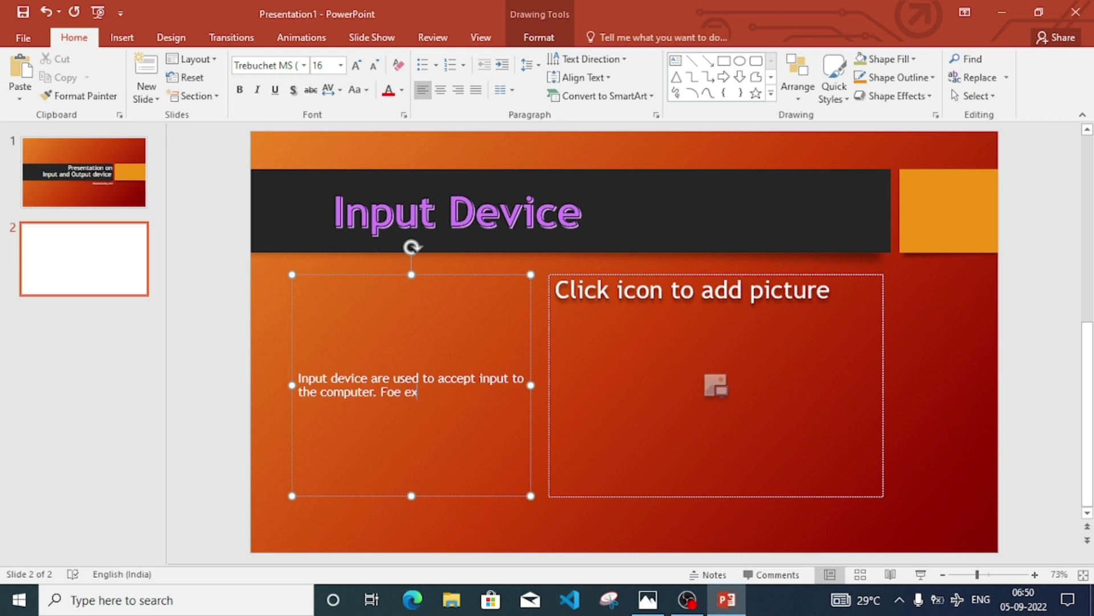
pyautogui.write('ample mouse and ke')
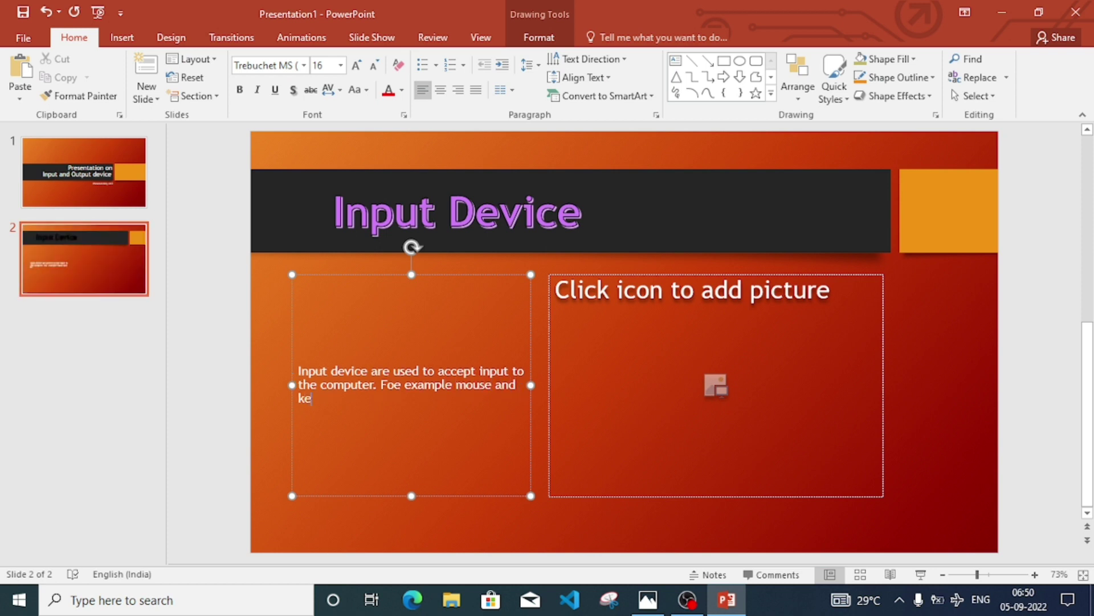
pyautogui.write('yboar')
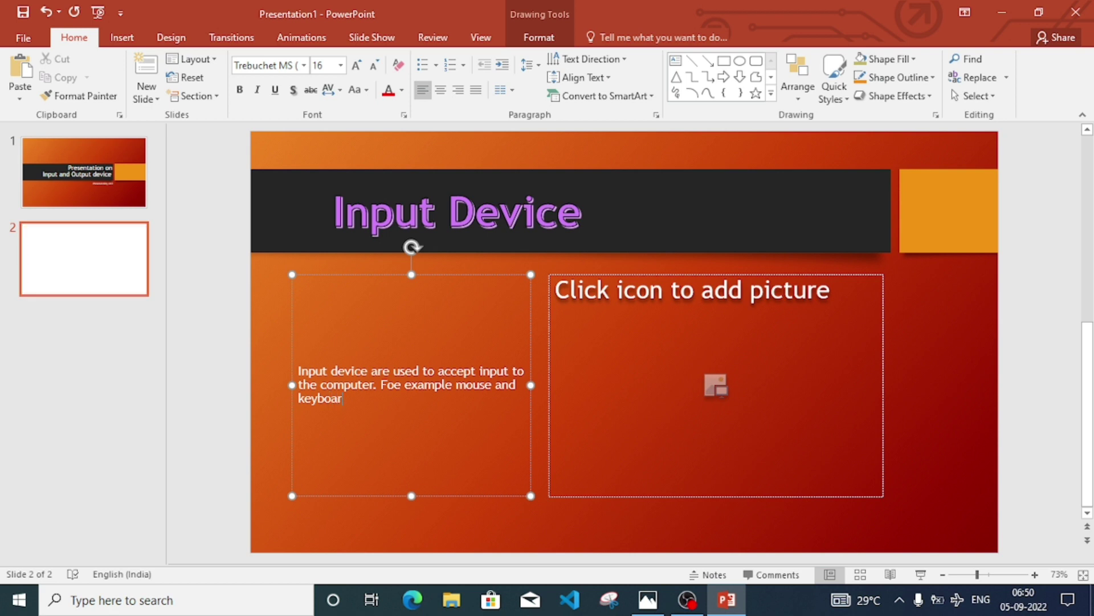
pyautogui.write('d.')
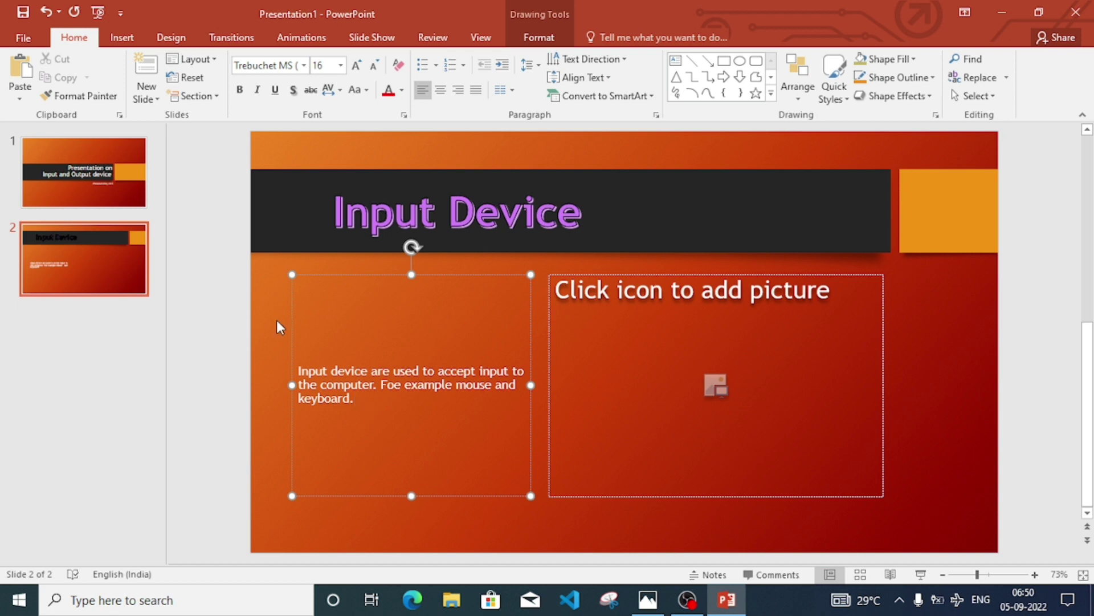
pyautogui.click(261, 330)
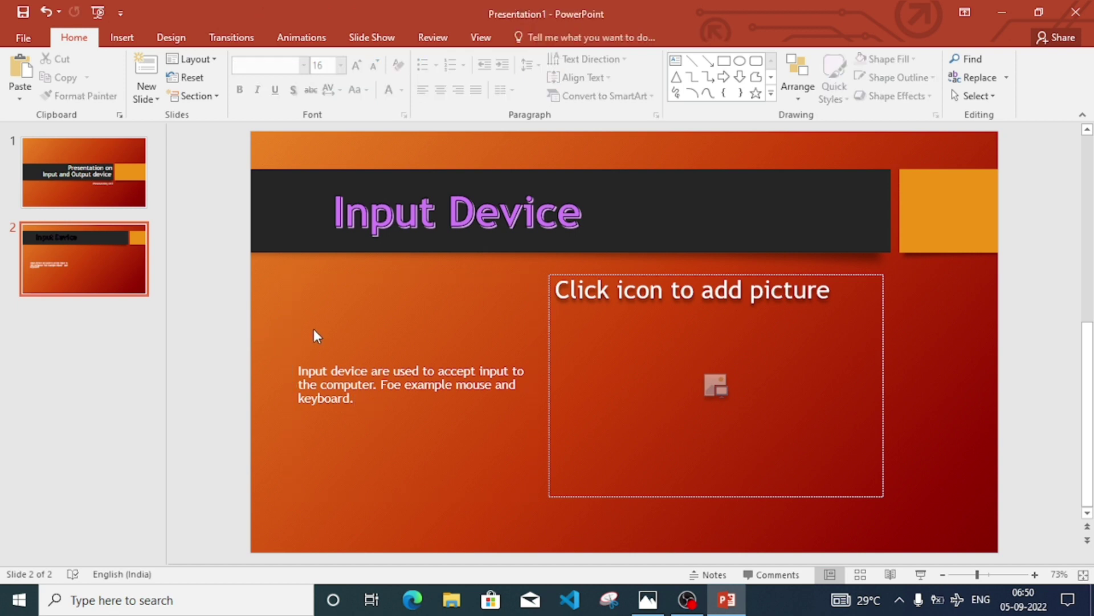
# Step: Select all of the slide 2 description text and set its font size to 32
pyautogui.click(334, 369)
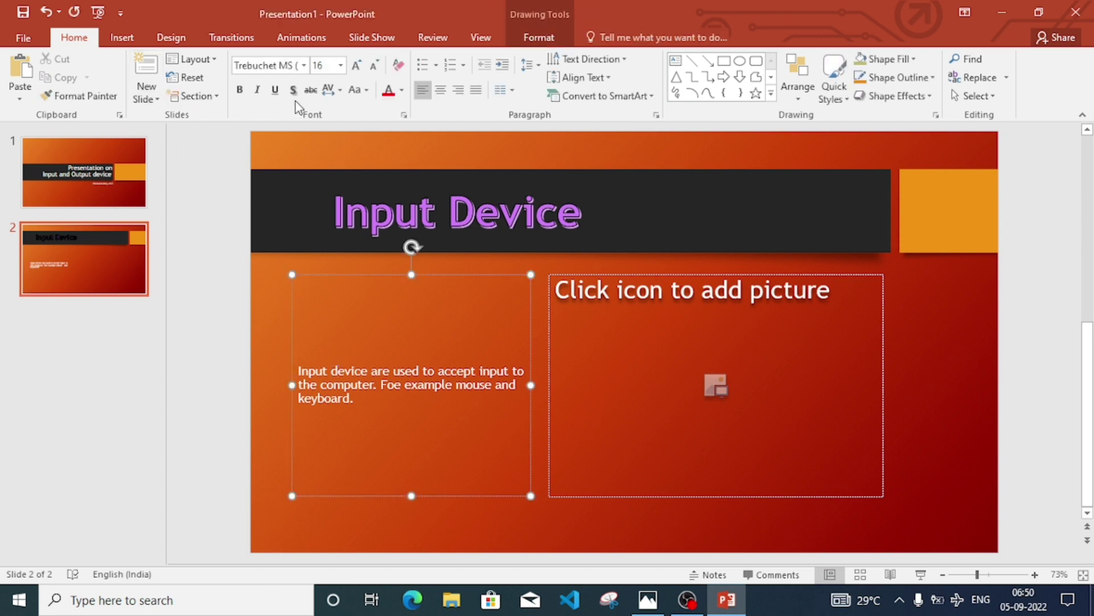
pyautogui.click(358, 67)
pyautogui.click(358, 67)
pyautogui.click(358, 67)
pyautogui.click(358, 67)
pyautogui.moveTo(363, 402); pyautogui.dragTo(292, 337)
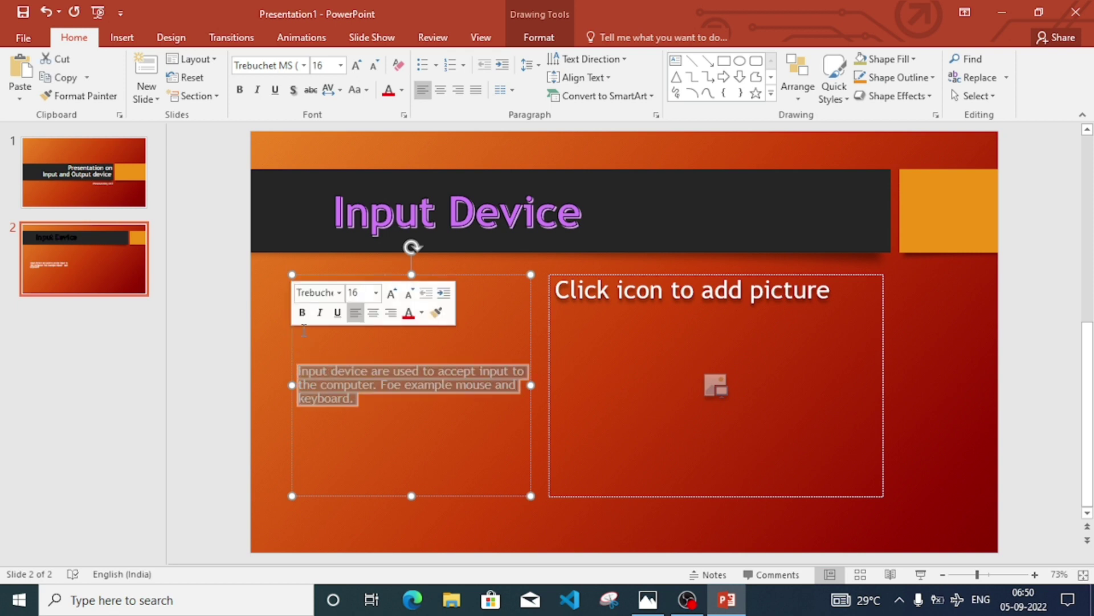
pyautogui.click(340, 66)
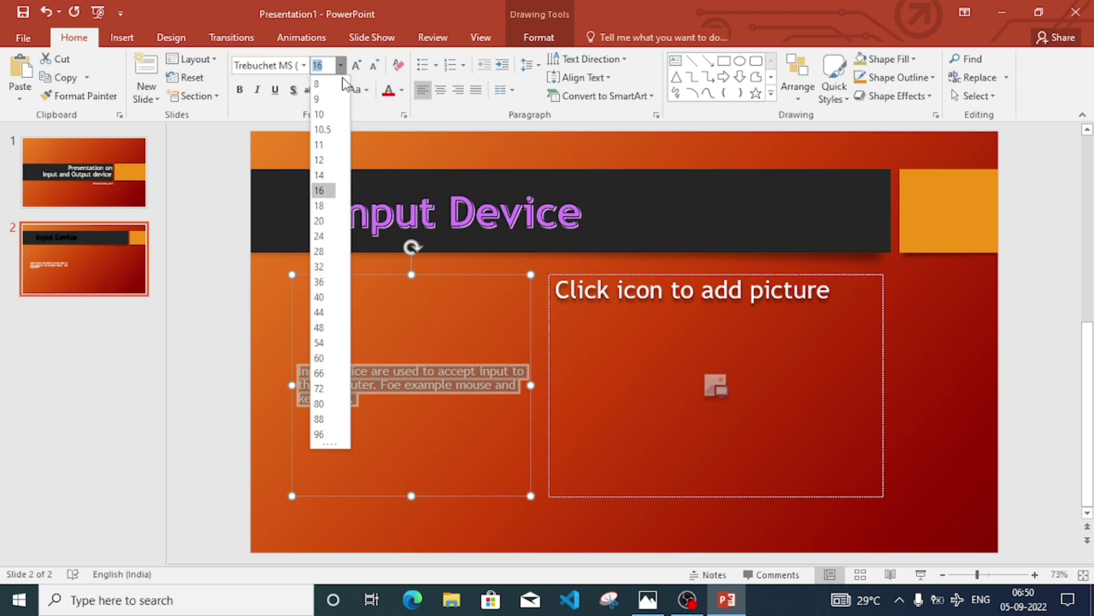
pyautogui.click(324, 272)
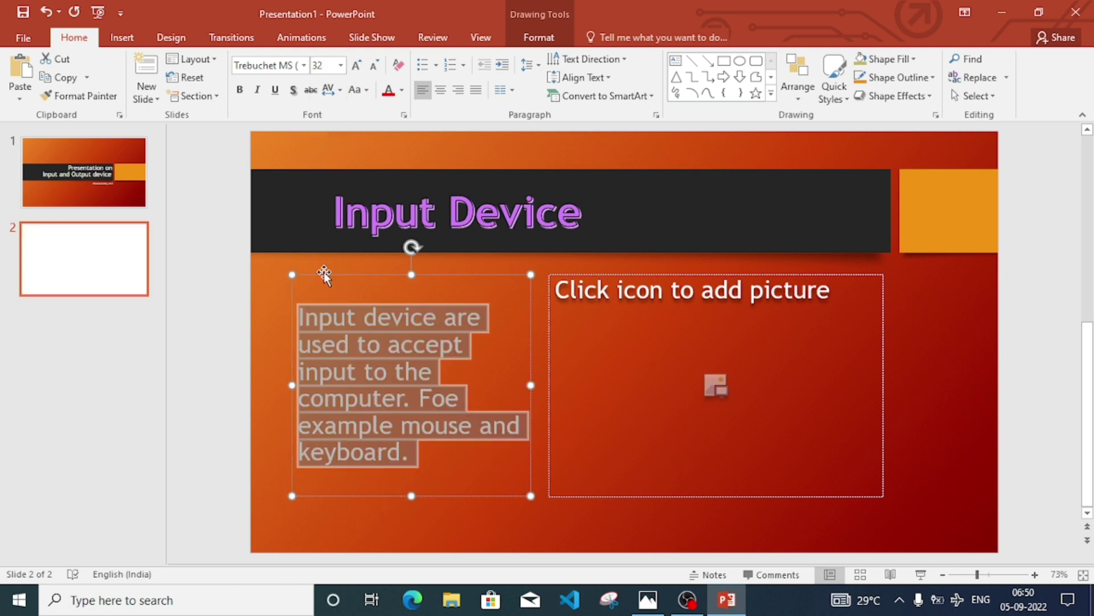
# Step: Try justified alignment, then set the description text back to left-aligned and deselect it
pyautogui.click(476, 91)
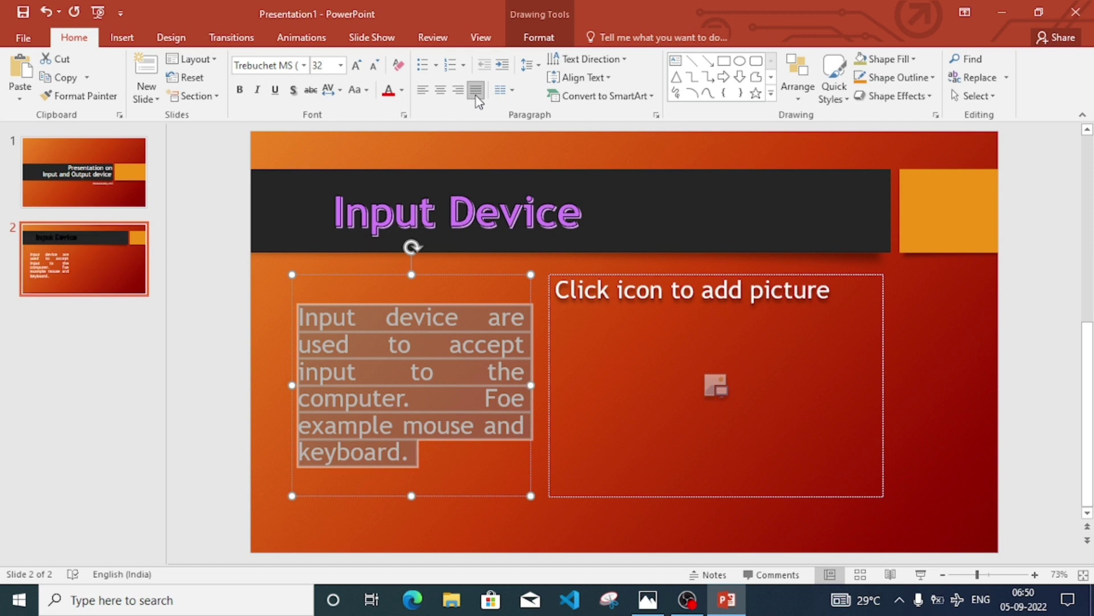
pyautogui.click(423, 90)
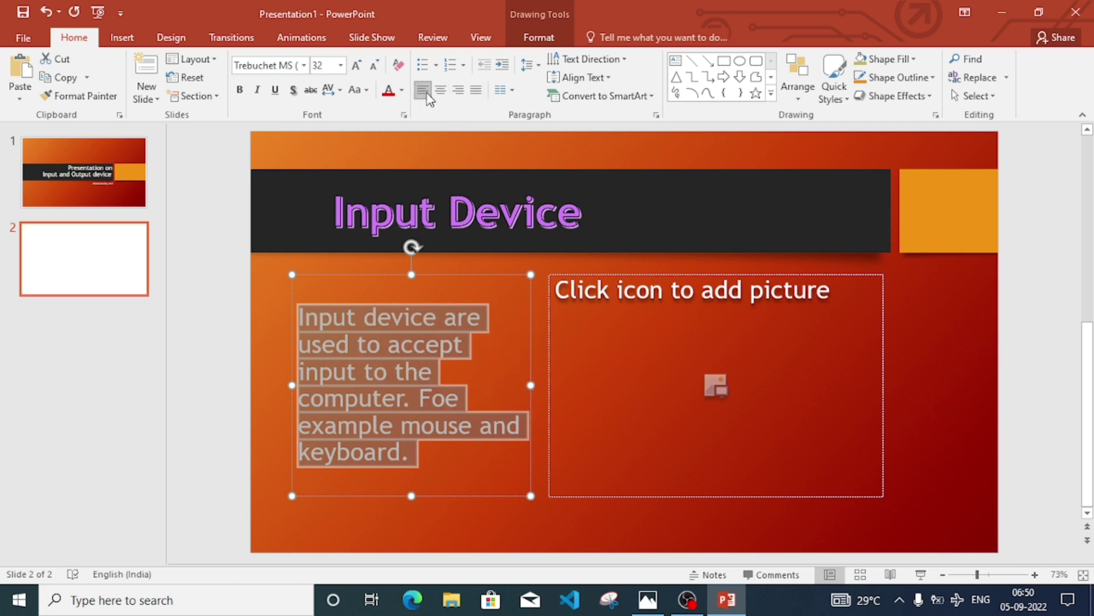
pyautogui.click(501, 261)
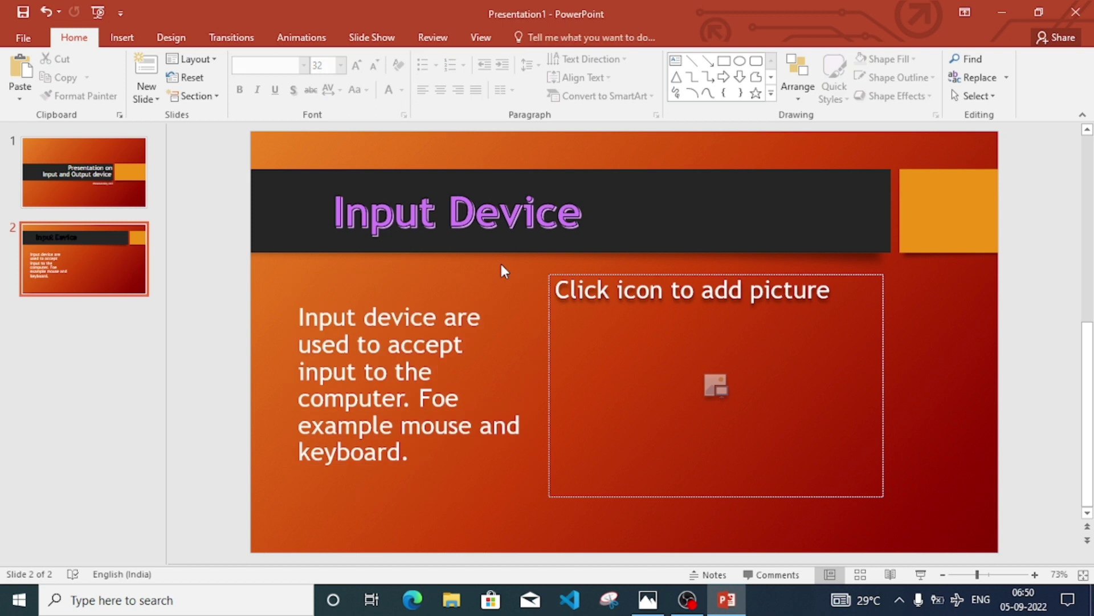
# Step: Cancel the picture browser, try Photo Album and Online Pictures, and dismiss the no-internet warning
pyautogui.click(716, 386)
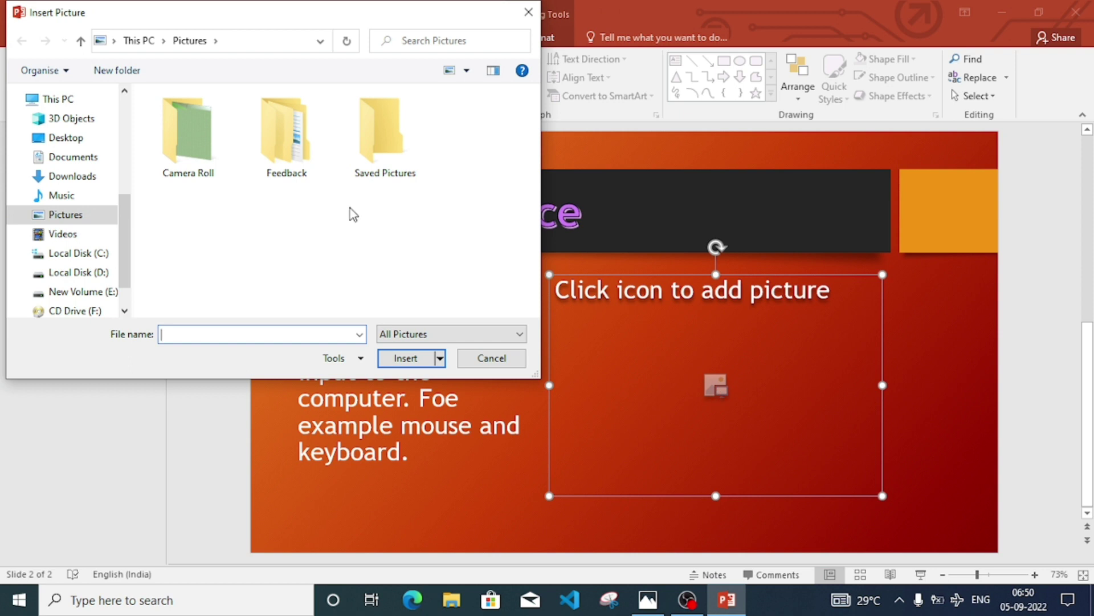
pyautogui.click(528, 13)
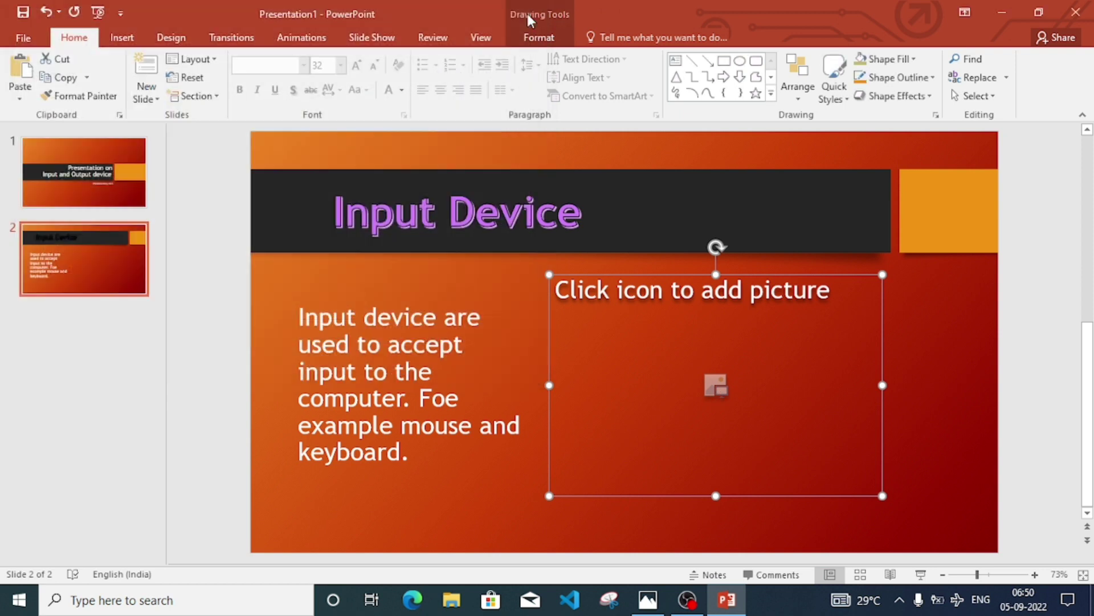
pyautogui.click(126, 38)
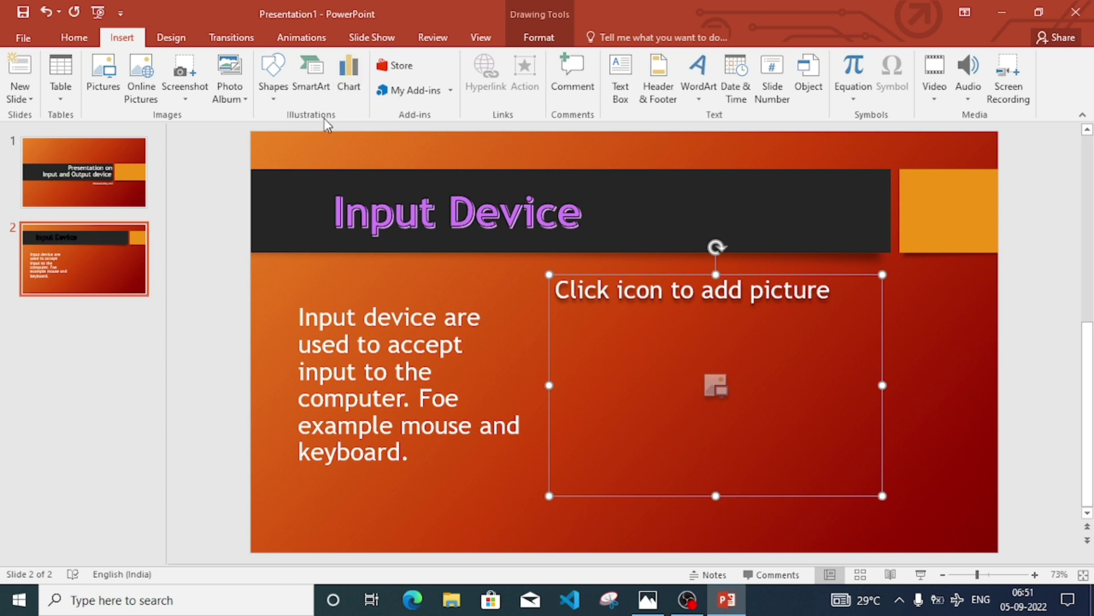
pyautogui.click(244, 102)
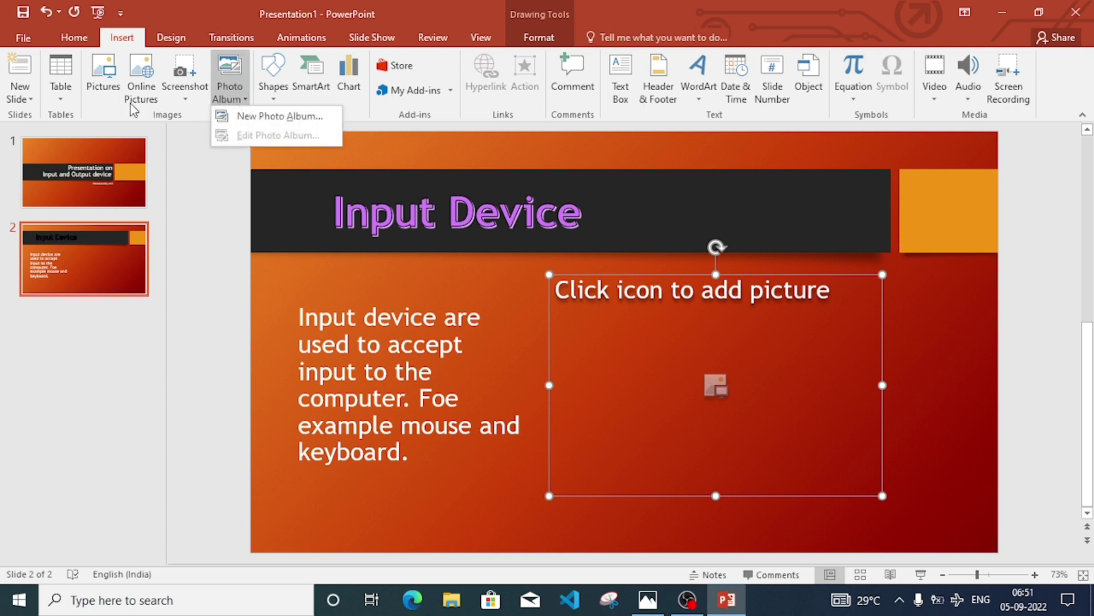
pyautogui.click(150, 81)
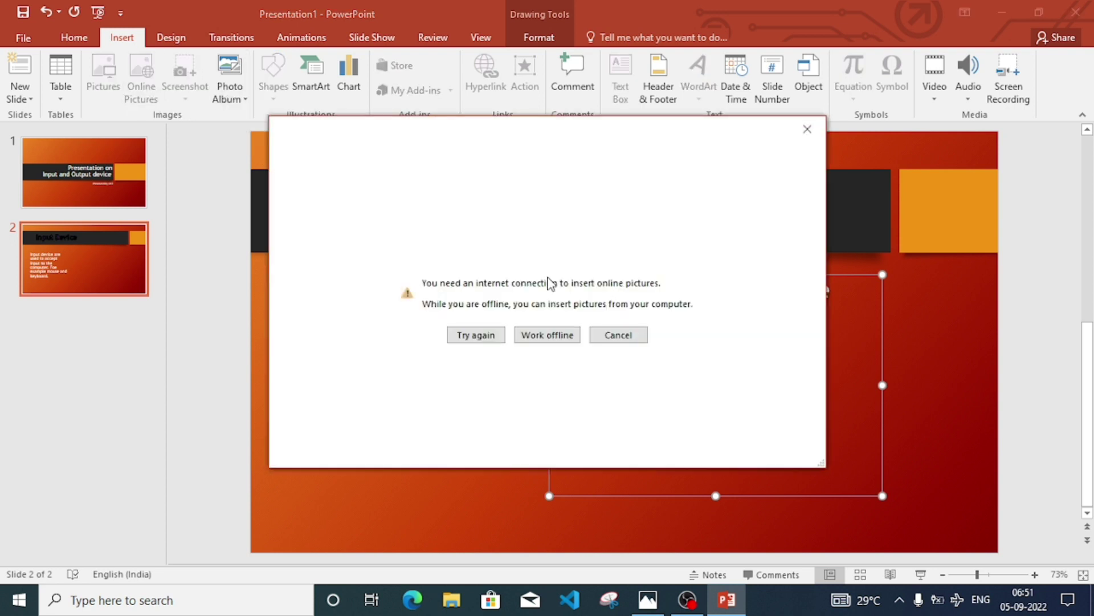
pyautogui.click(807, 129)
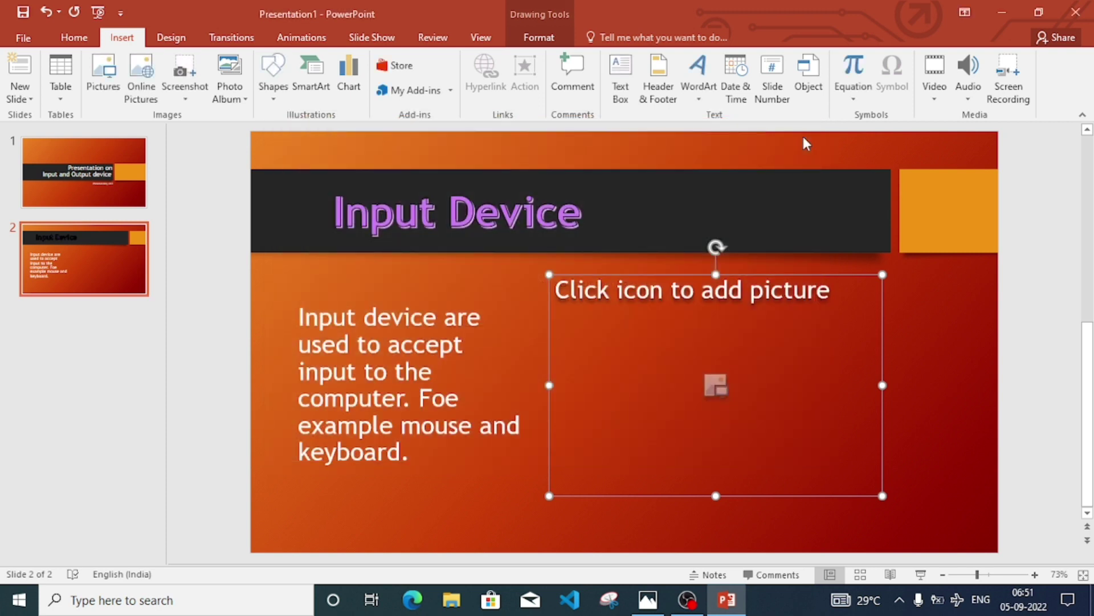
# Step: Open the right placeholder's Insert Picture dialog and browse the Pictures, Downloads and Desktop folders
pyautogui.click(716, 391)
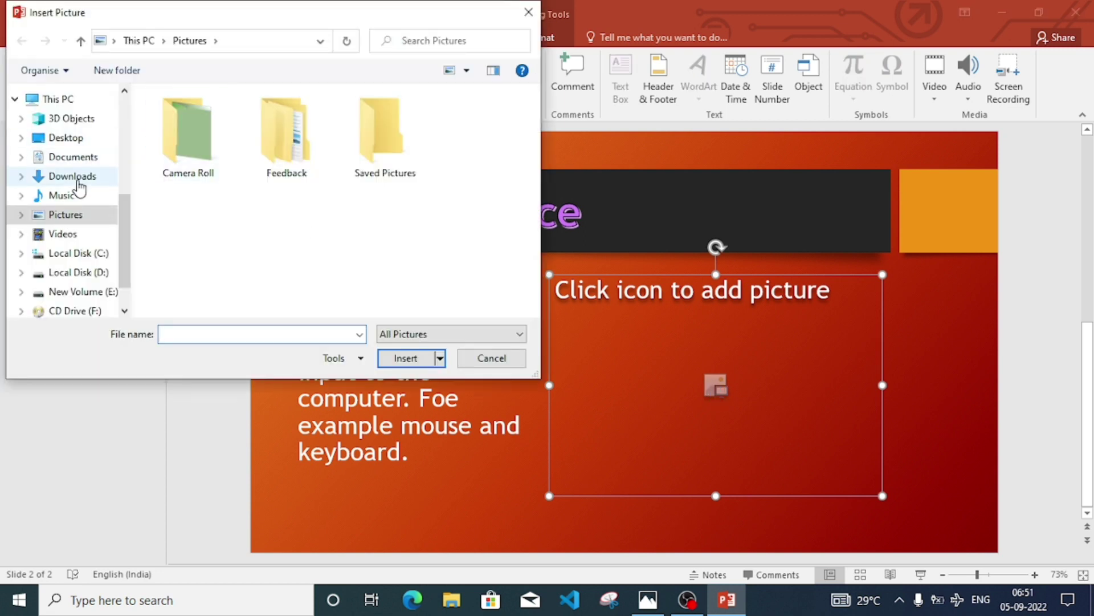
pyautogui.click(80, 217)
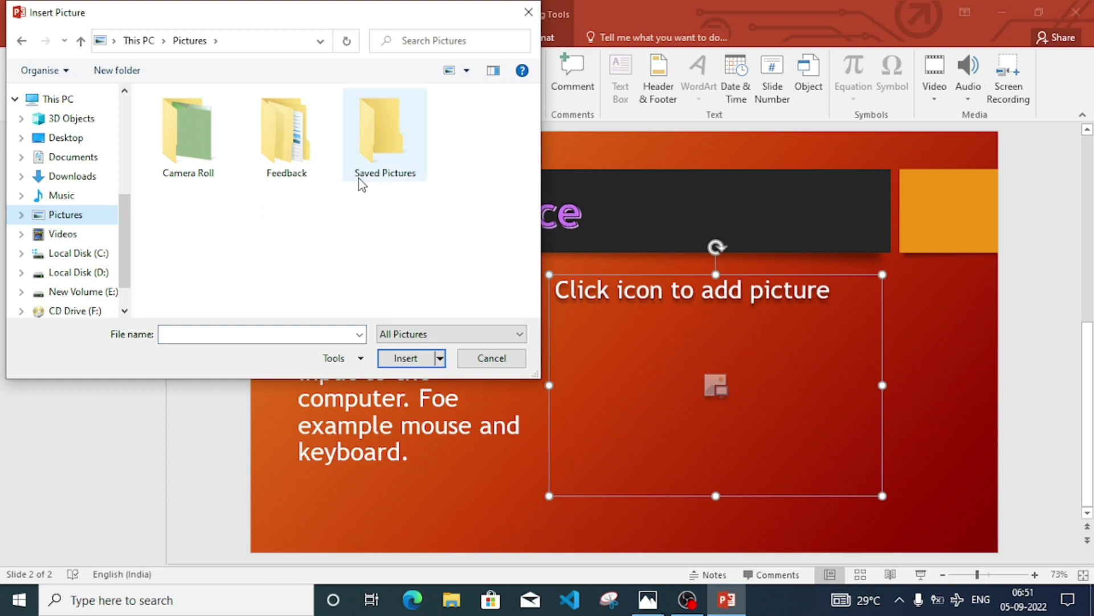
pyautogui.click(80, 182)
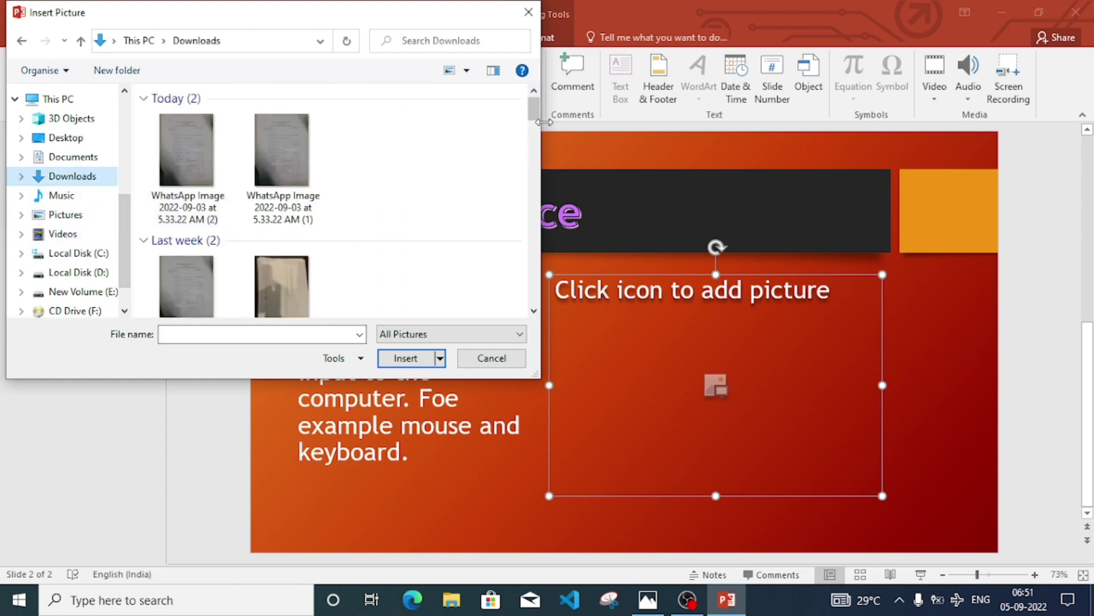
pyautogui.moveTo(538, 113); pyautogui.dragTo(514, 87)
pyautogui.click(67, 137)
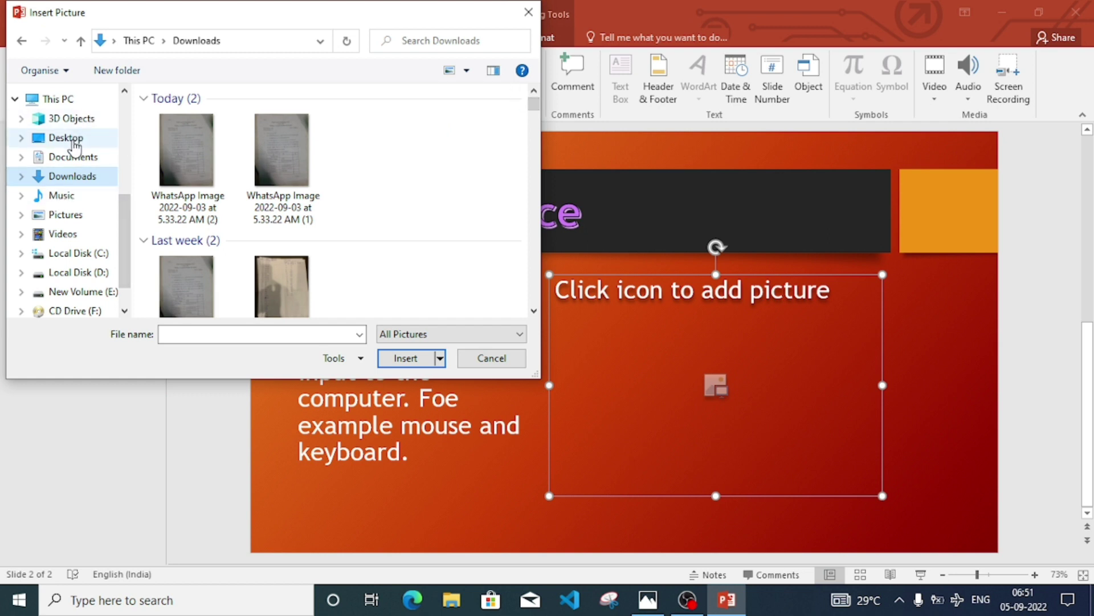